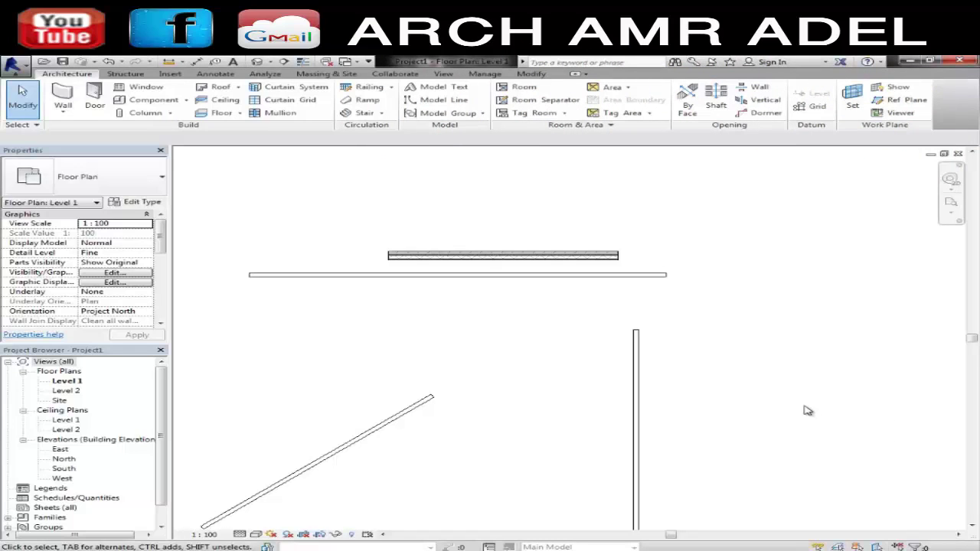
- Select the long horizontal, vertical and diagonal Generic 200mm walls together, excluding the brick wall
scroll(760, 344, "down", 1)
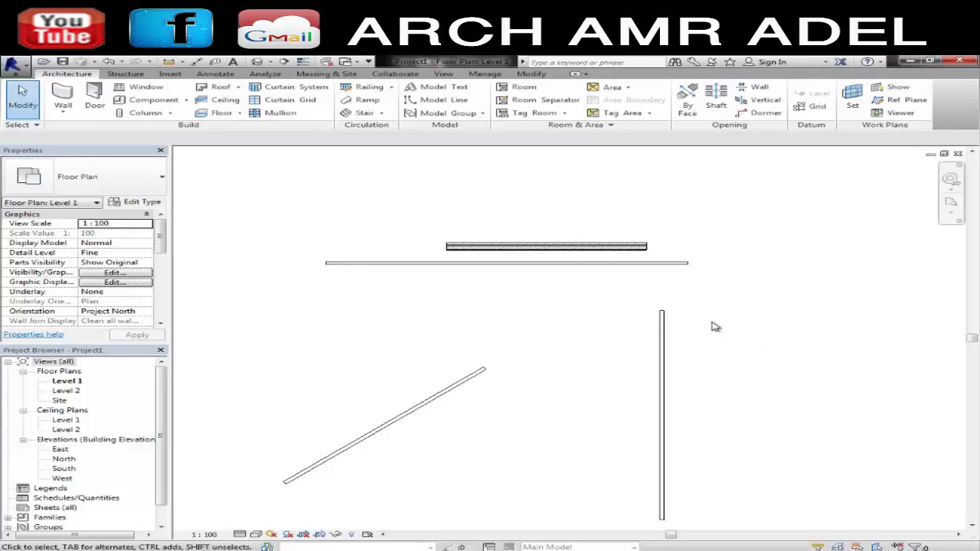
left_click(662, 329)
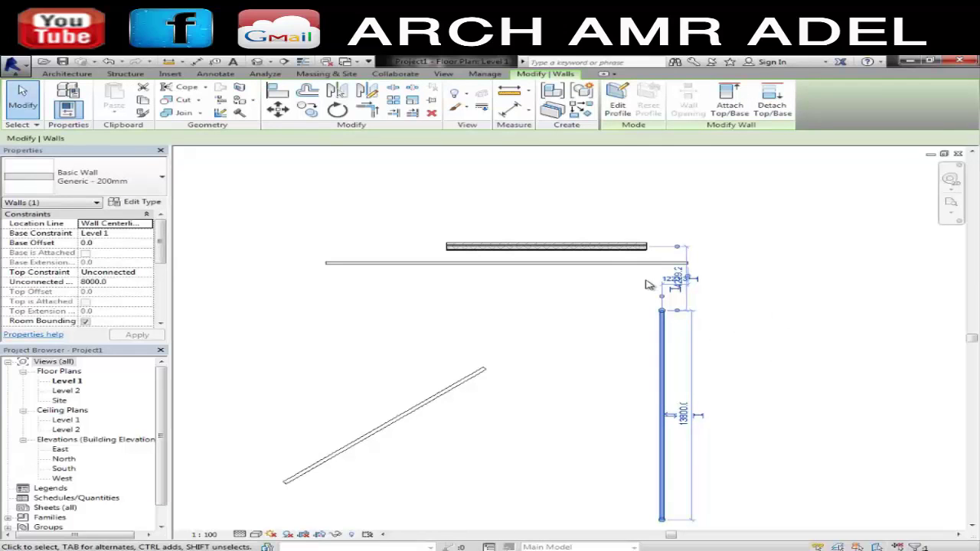
left_click(594, 263)
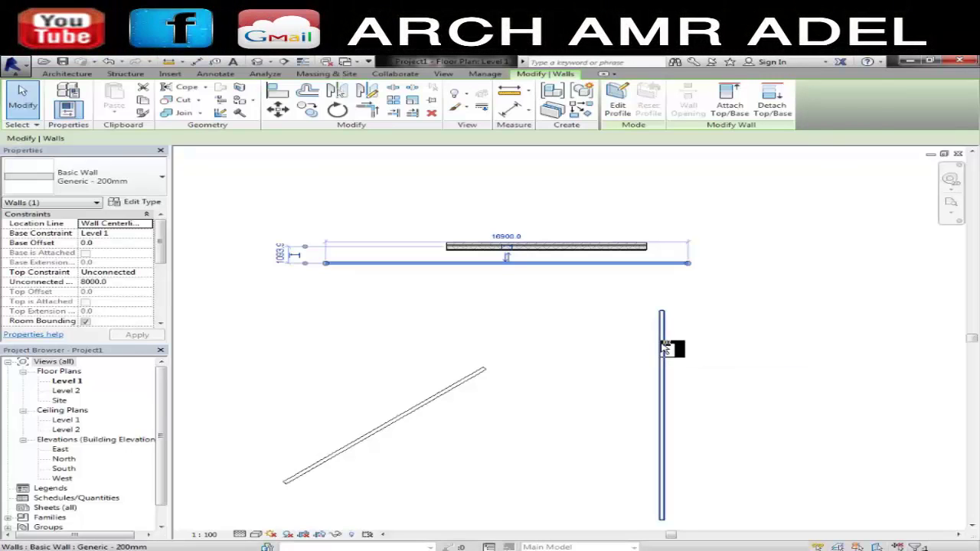
left_click(663, 344, "ctrl")
left_click(657, 372, "ctrl")
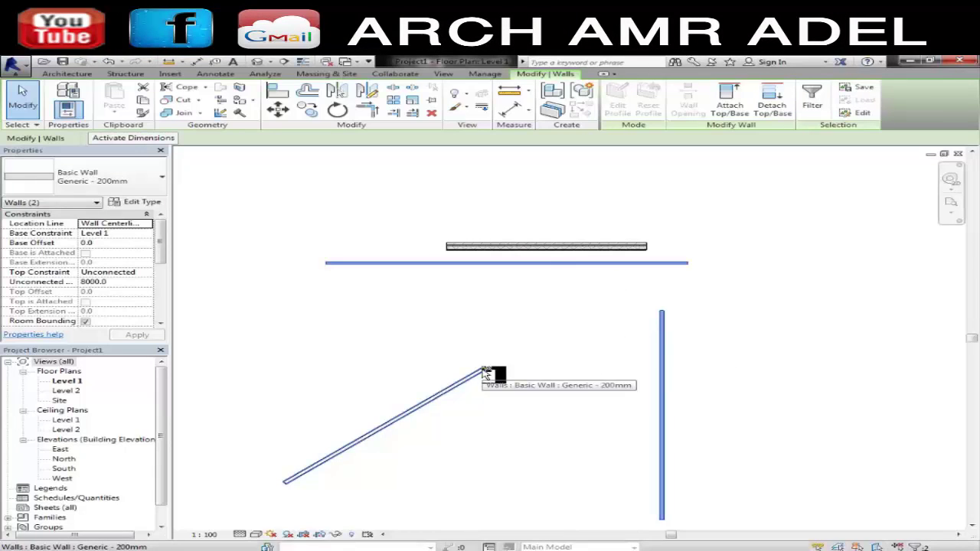
left_click(485, 373, "ctrl")
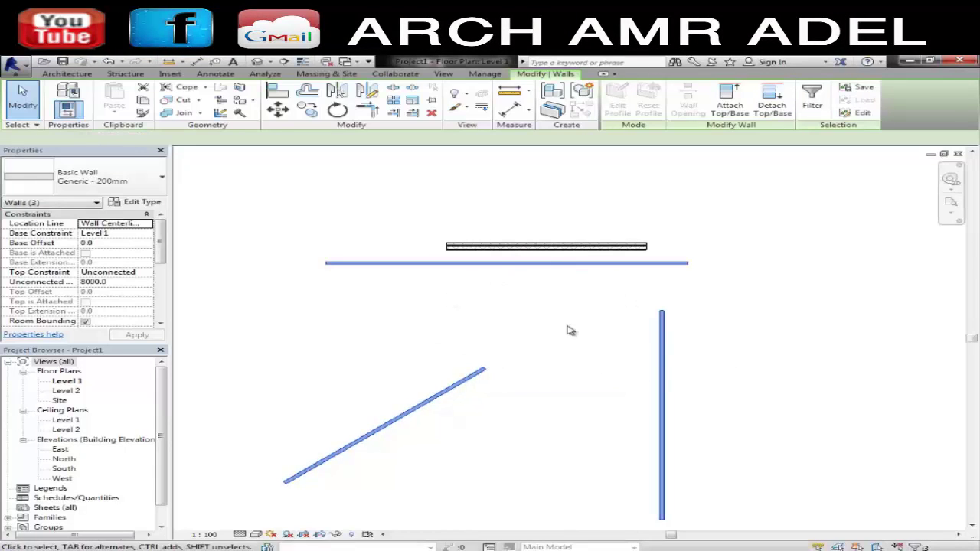
left_click(644, 247, "ctrl")
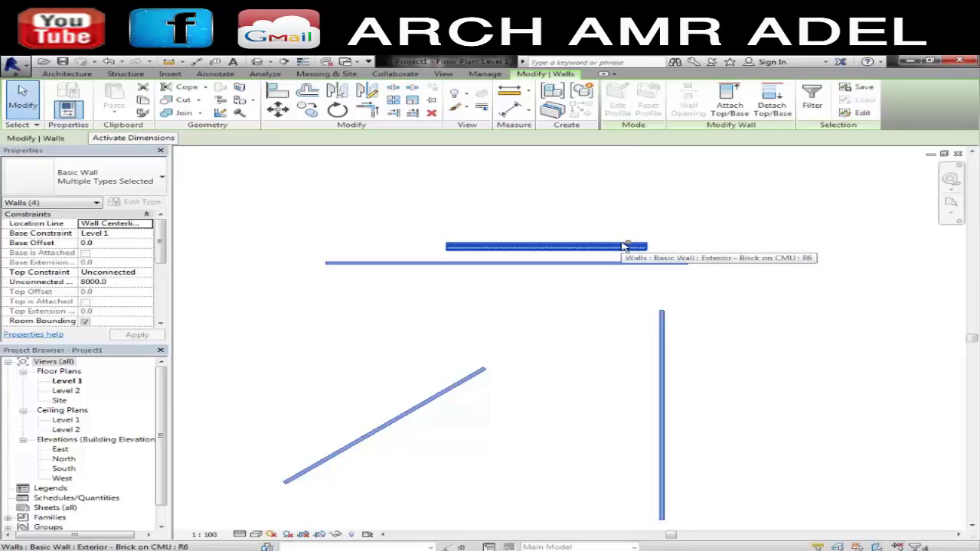
left_click(625, 246, "shift")
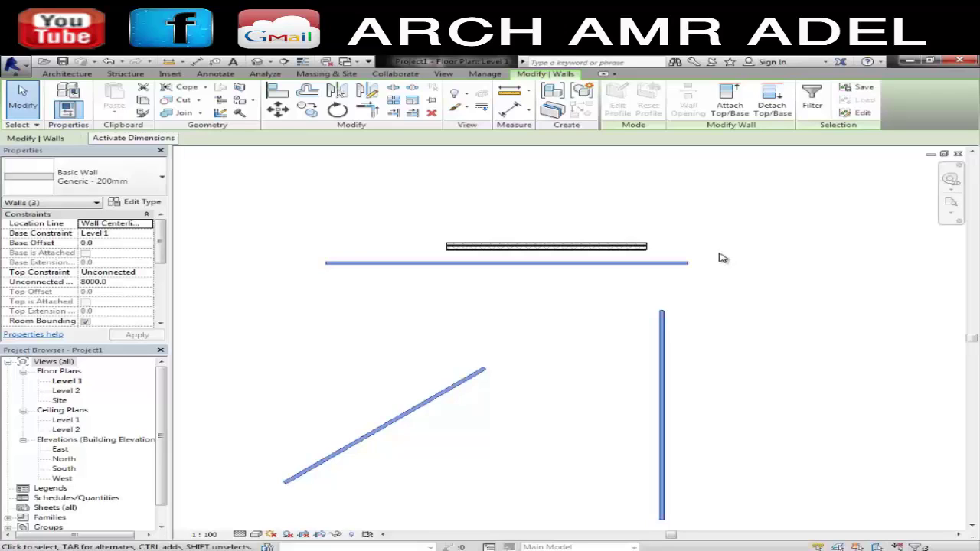
- Deselect, then crossing-select just the long horizontal Generic 200mm wall below the brick wall
left_click(594, 292)
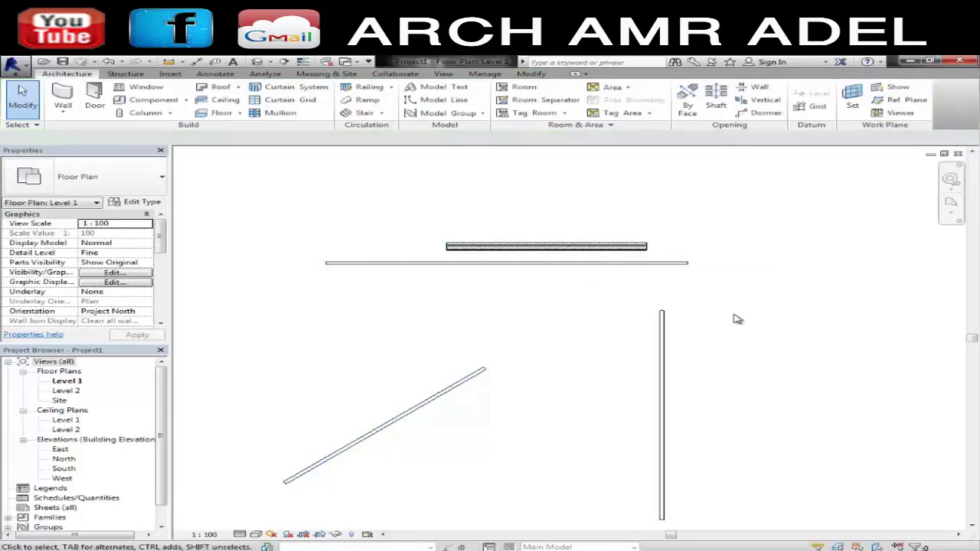
scroll(759, 322, "down", 1)
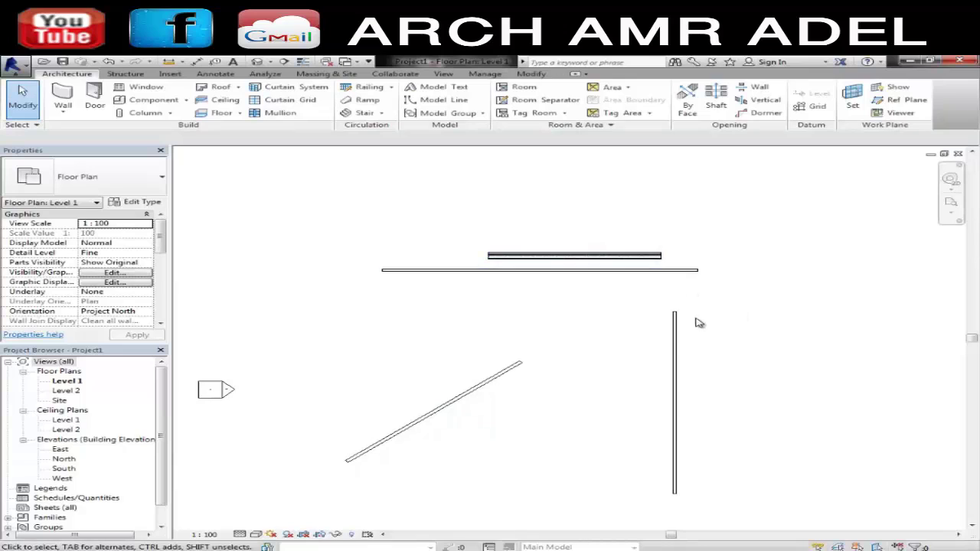
scroll(695, 276, "up", 3)
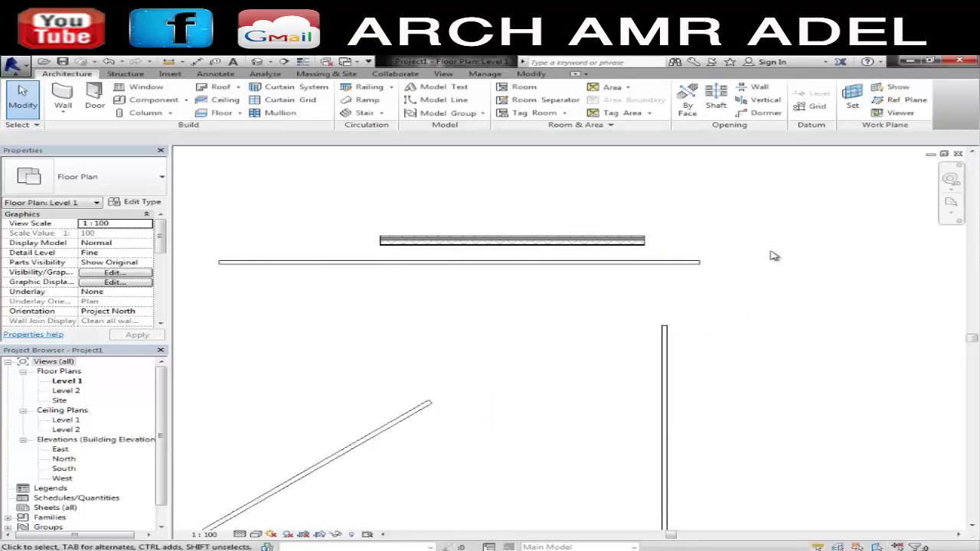
mouse_move(771, 251)
left_mouse_down()
mouse_move(722, 270)
mouse_move(789, 257)
mouse_move(677, 285)
mouse_move(691, 283)
left_mouse_up()
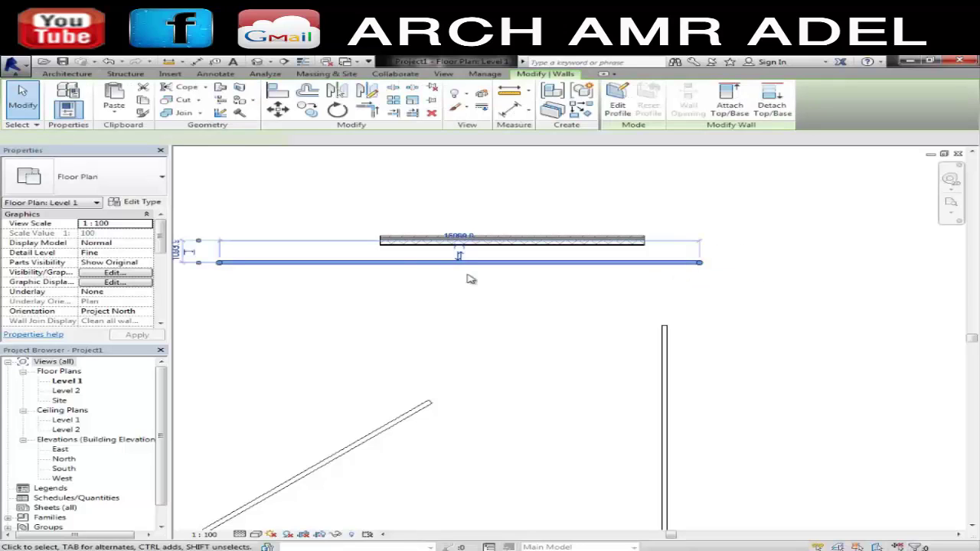
- Try window and crossing selections over the long horizontal wall, clearing the selection after each
left_click(751, 301)
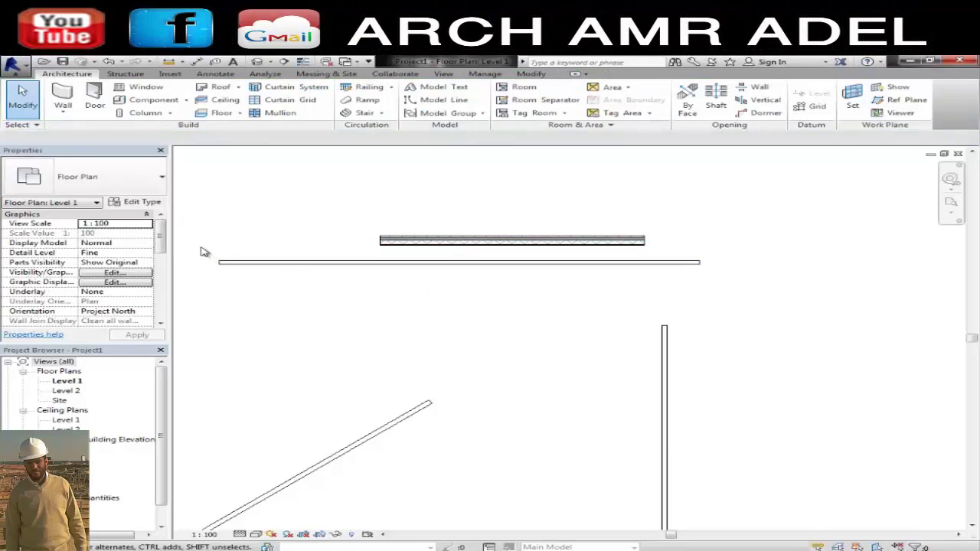
mouse_move(198, 246)
left_mouse_down()
mouse_move(218, 267)
mouse_move(266, 281)
mouse_move(307, 281)
mouse_move(230, 276)
mouse_move(710, 293)
mouse_move(680, 302)
left_mouse_up()
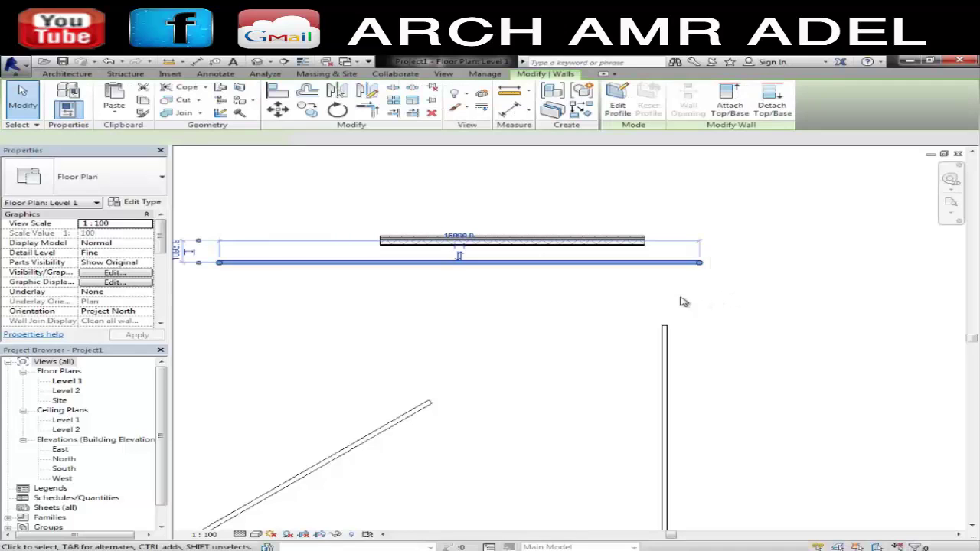
left_click(679, 302)
mouse_move(738, 253)
left_mouse_down()
mouse_move(695, 278)
mouse_move(698, 287)
left_mouse_up()
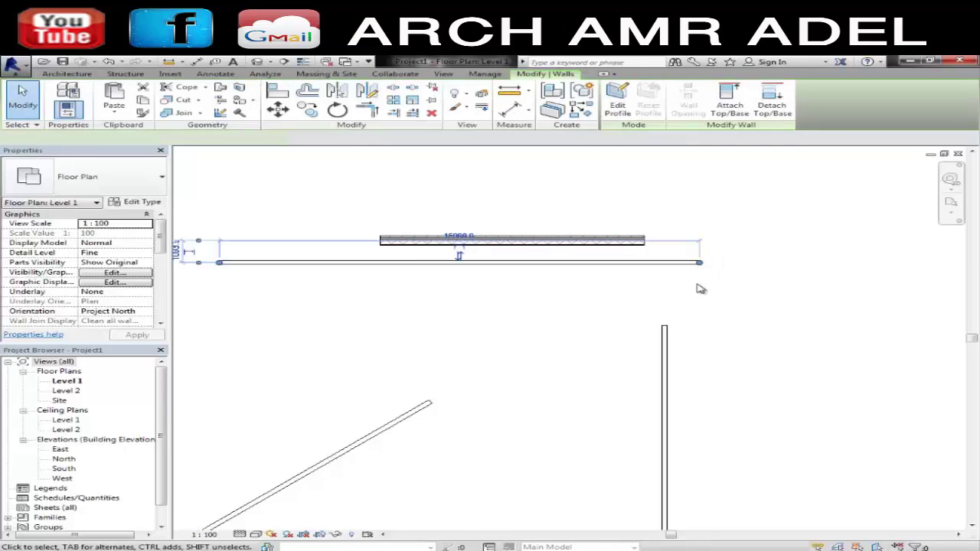
key("Escape")
left_click_drag(197, 243, 738, 306)
key("Escape")
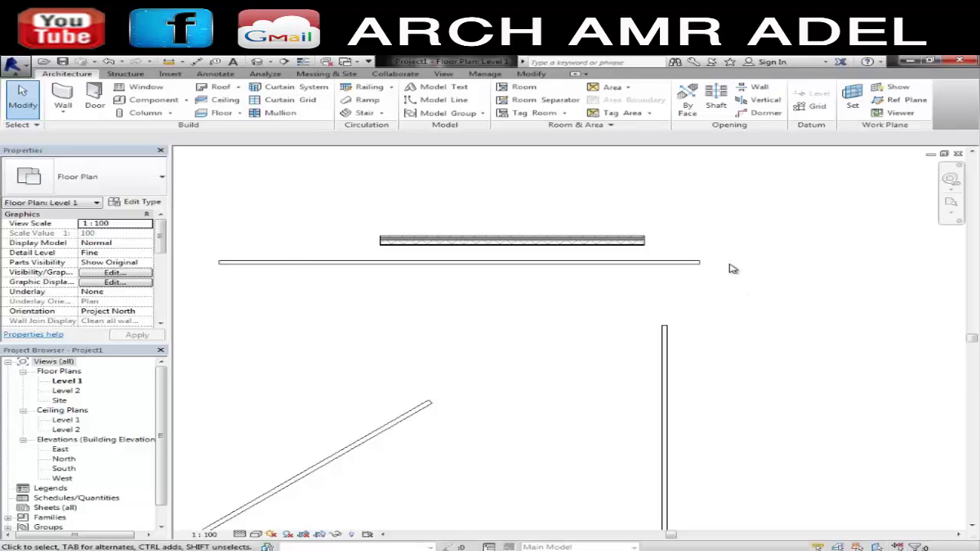
scroll(731, 268, "down", 1)
left_click(699, 262)
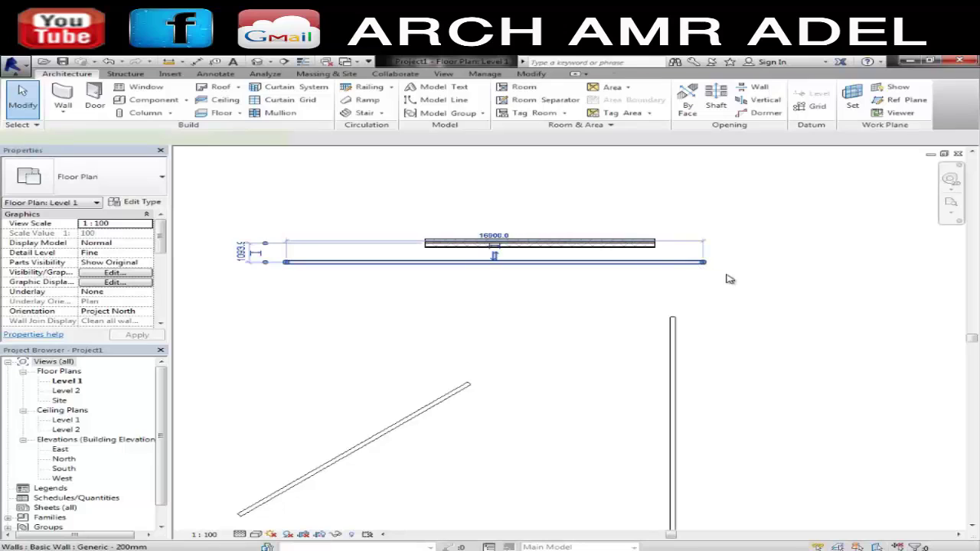
right_click(773, 285)
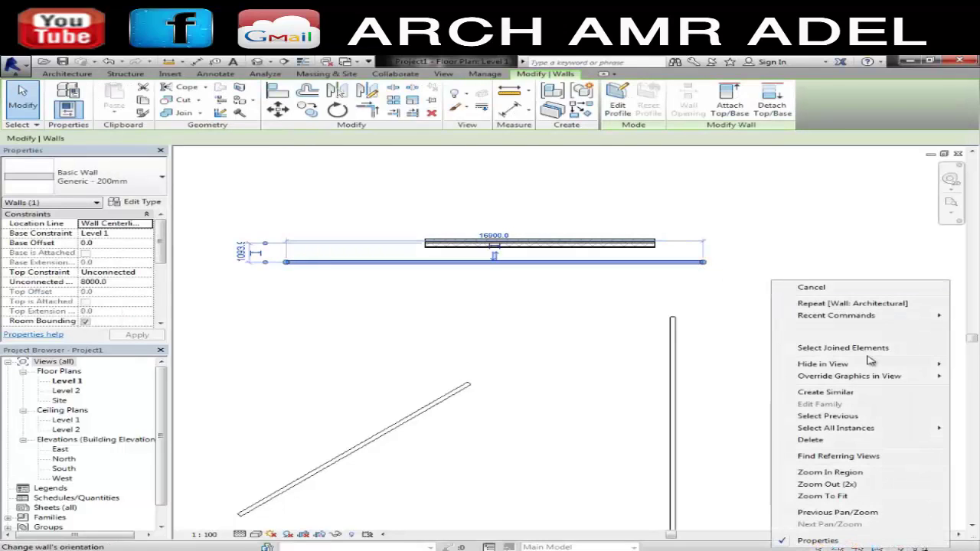
mouse_move(836, 428)
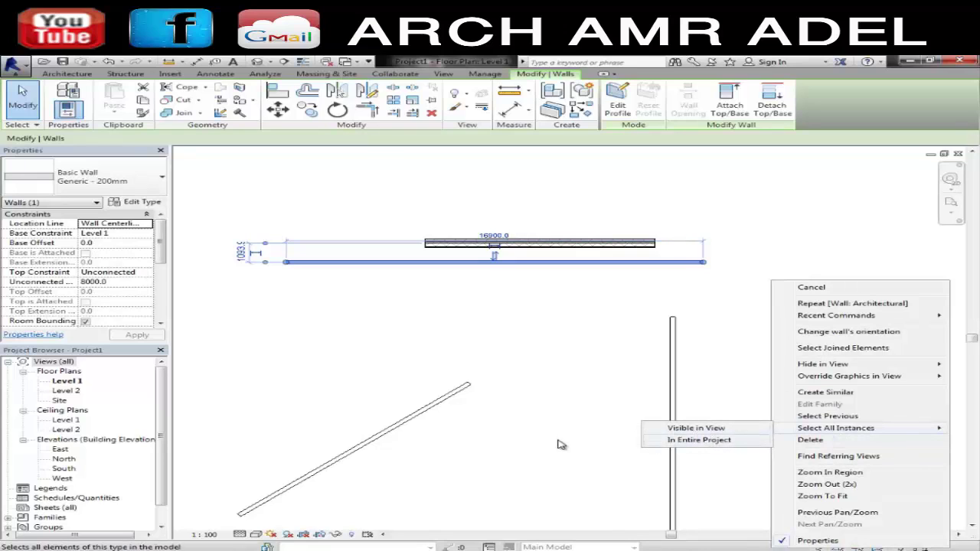
left_click(726, 431)
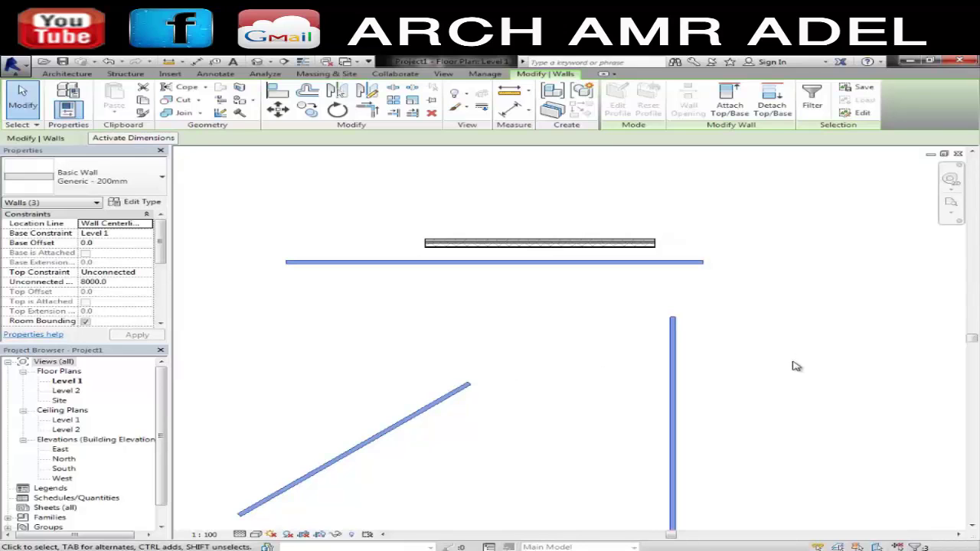
key("Escape")
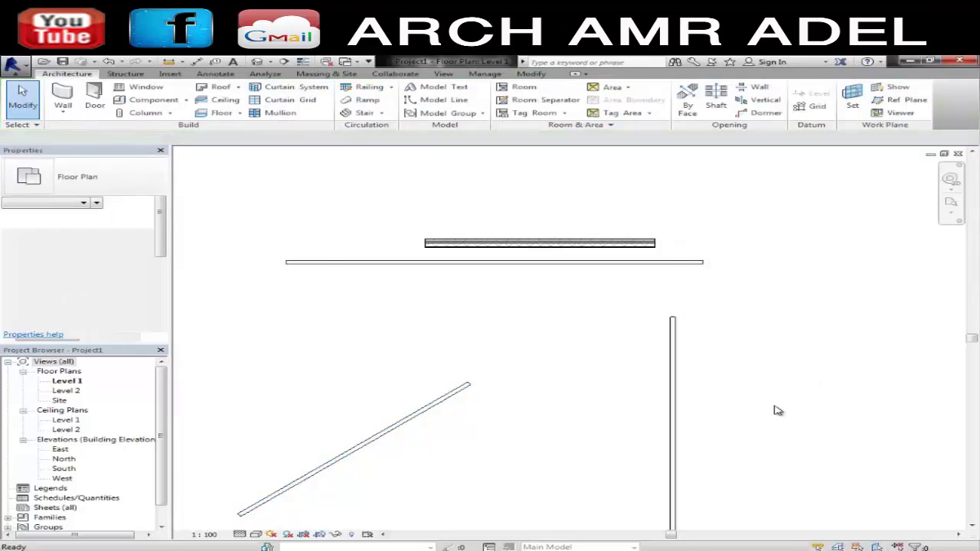
- Zoom to the Living room and select all windows visible in view from the tag-46 window, then deselect
scroll(816, 374, "up", 1)
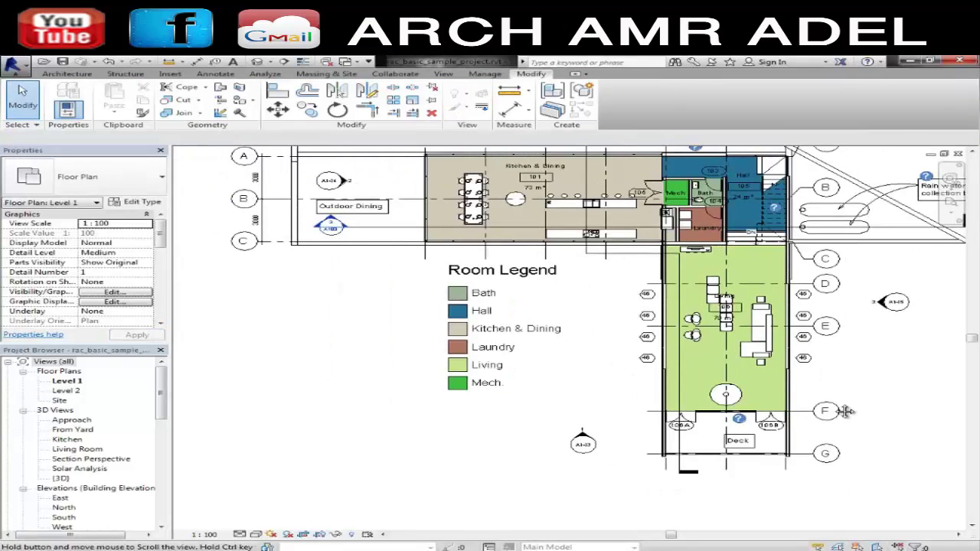
scroll(816, 374, "down", 2)
scroll(668, 360, "up", 3)
scroll(667, 362, "up", 1)
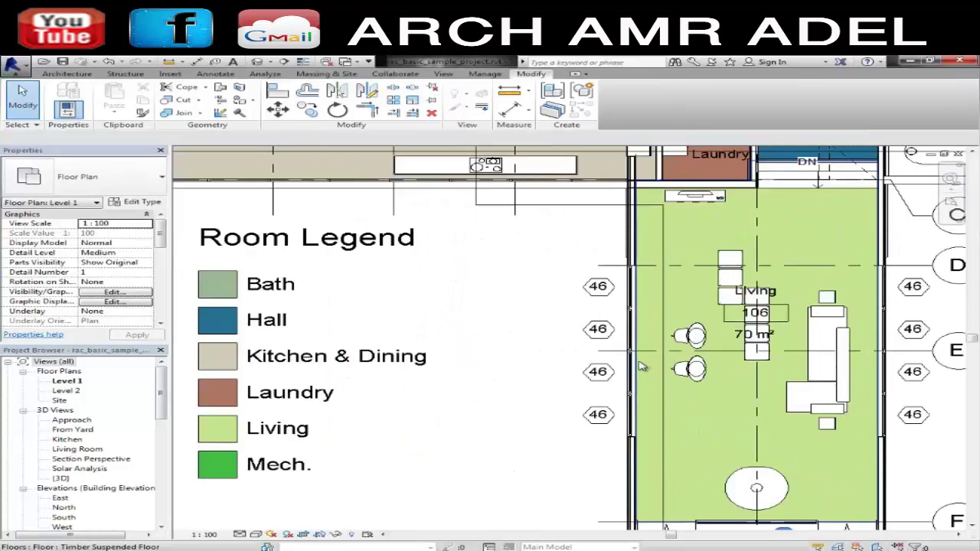
left_click(634, 371)
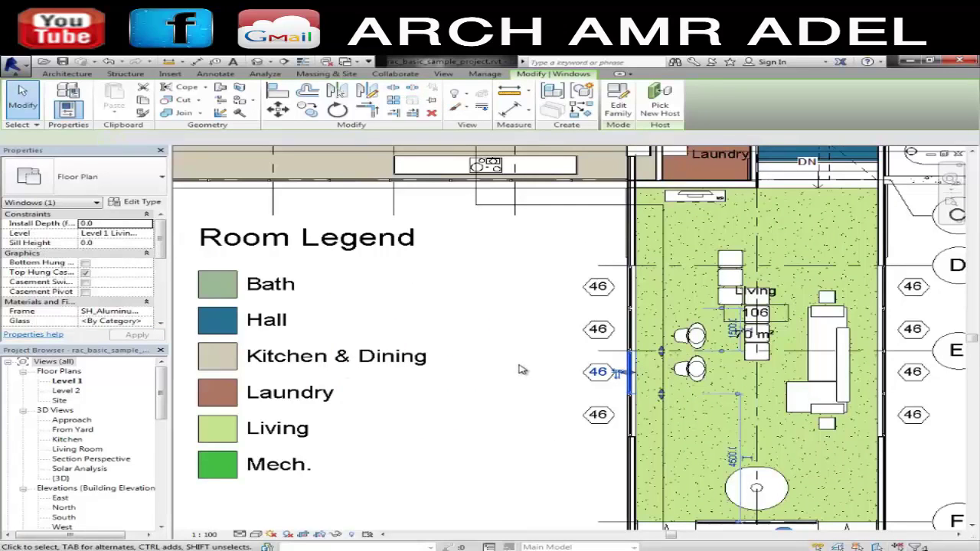
right_click(520, 370)
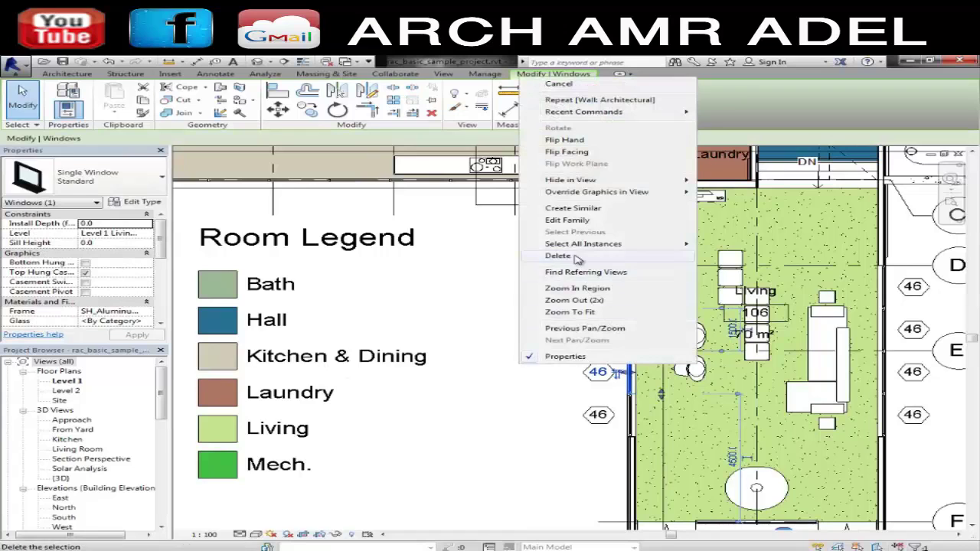
mouse_move(584, 244)
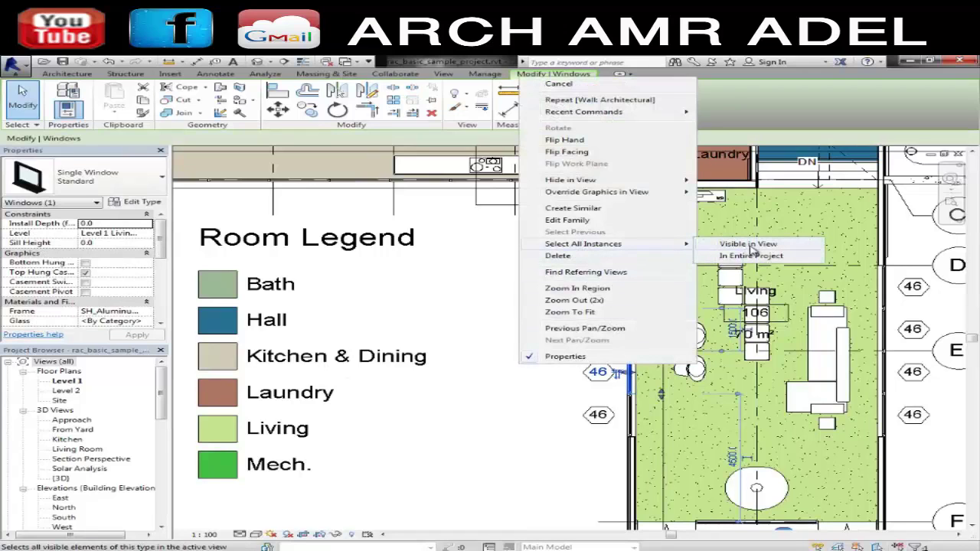
left_click(747, 245)
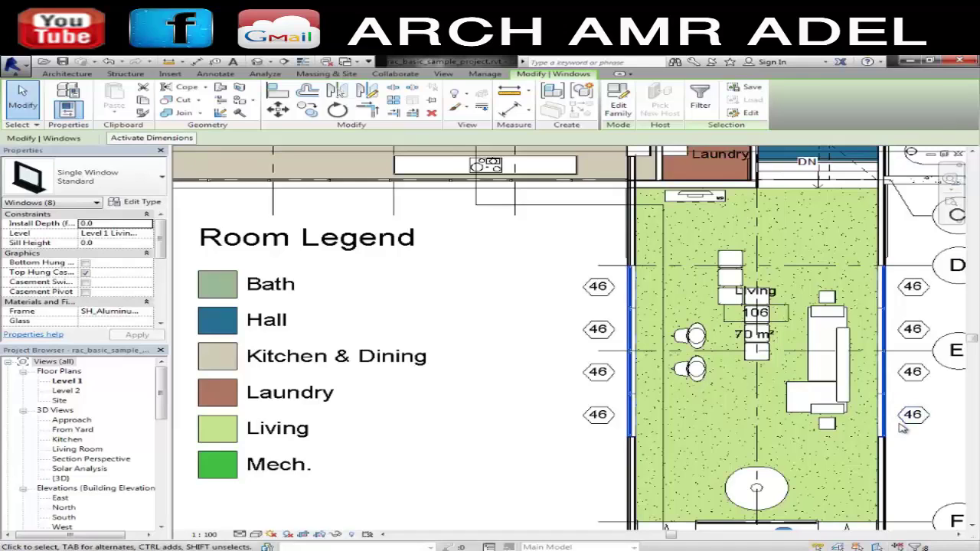
key("Escape")
- Compare the right-click menu with nothing and with the tag-46 window selected, then deselect
right_click(511, 351)
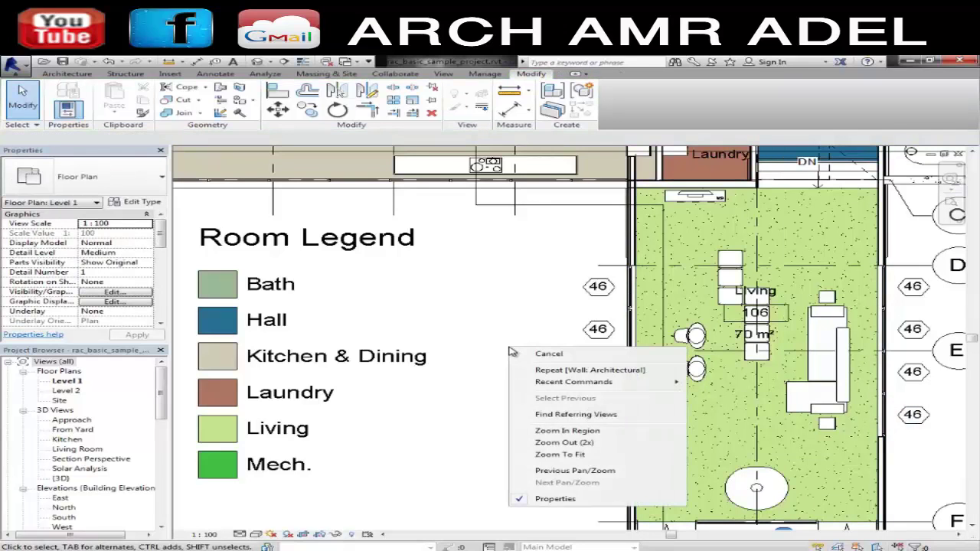
left_click(540, 354)
left_click(632, 369)
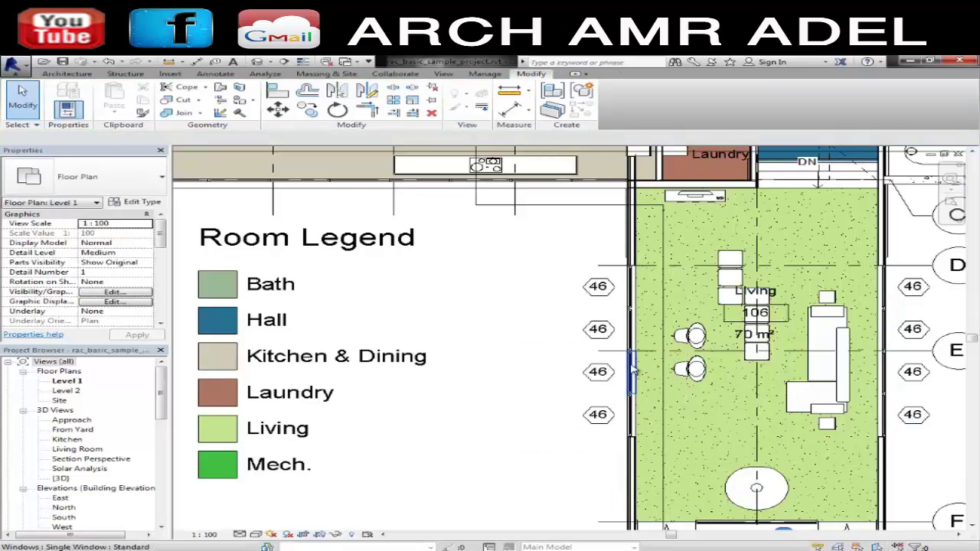
right_click(536, 346)
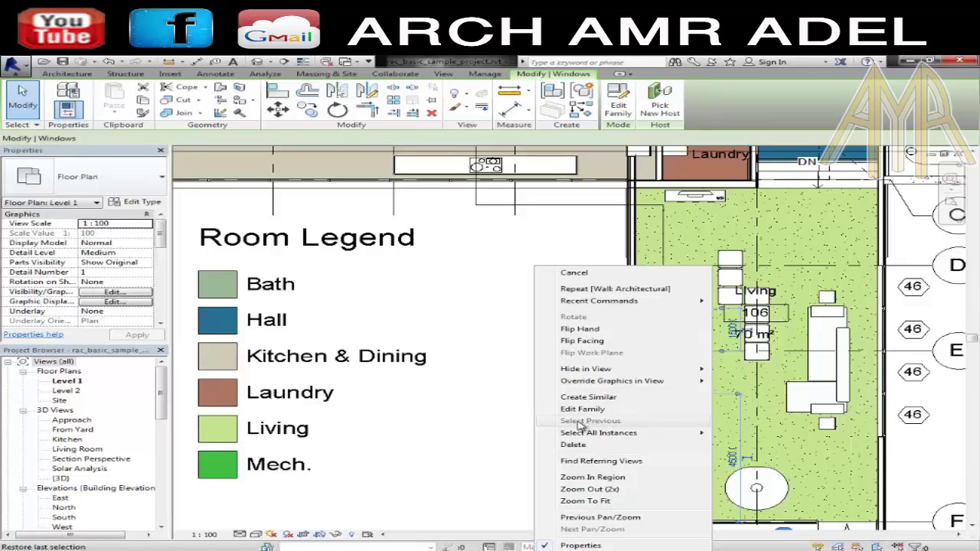
left_click(512, 368)
left_click(475, 366)
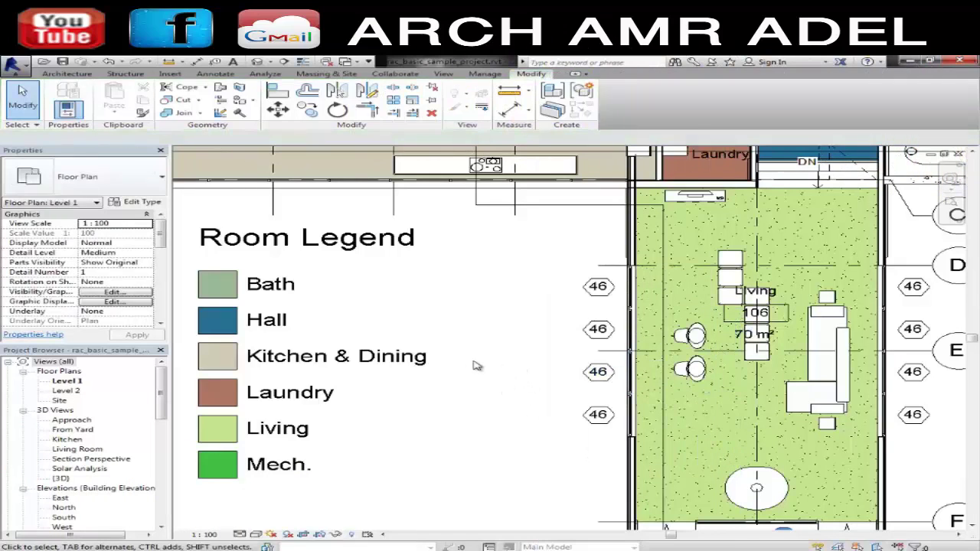
left_click(36, 126)
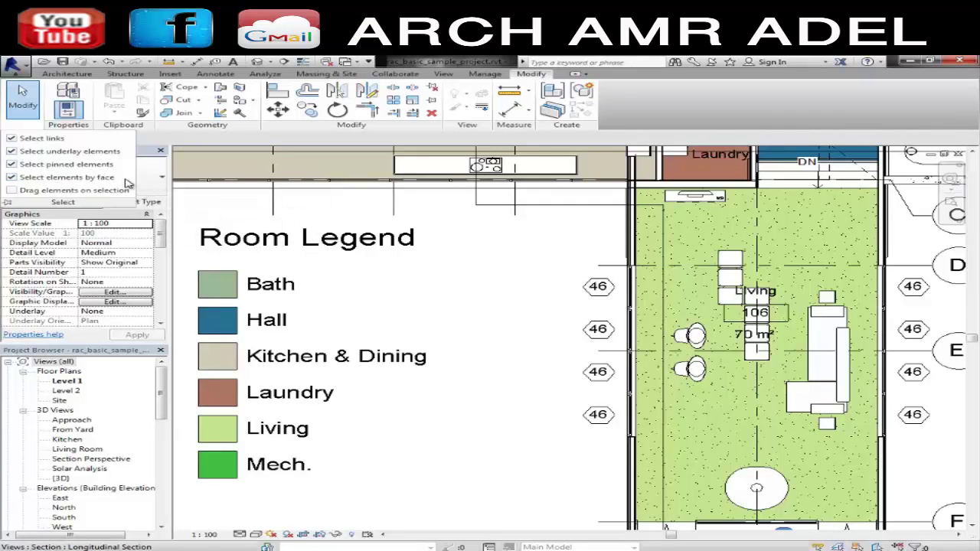
scroll(499, 298, "down", 3)
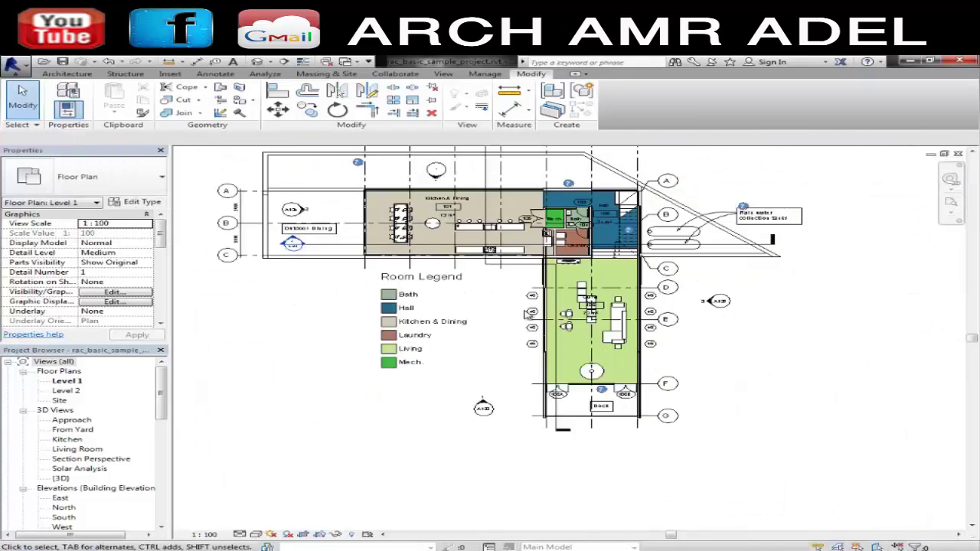
- Window-select the entire Level 1 plan and filter the selection to Grids only
scroll(675, 311, "down", 2)
mouse_move(822, 186)
left_mouse_down()
mouse_move(398, 405)
mouse_move(405, 417)
mouse_move(467, 394)
left_mouse_up()
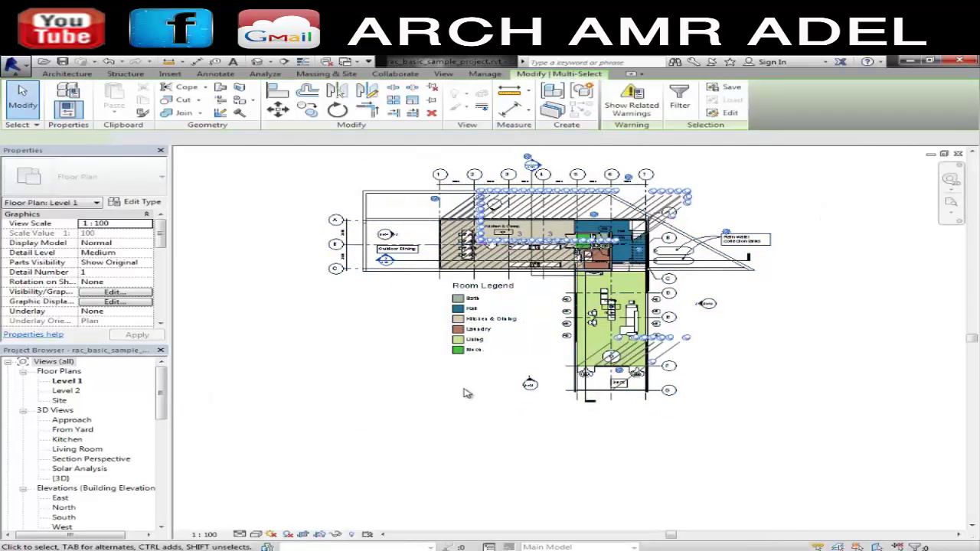
left_click(680, 108)
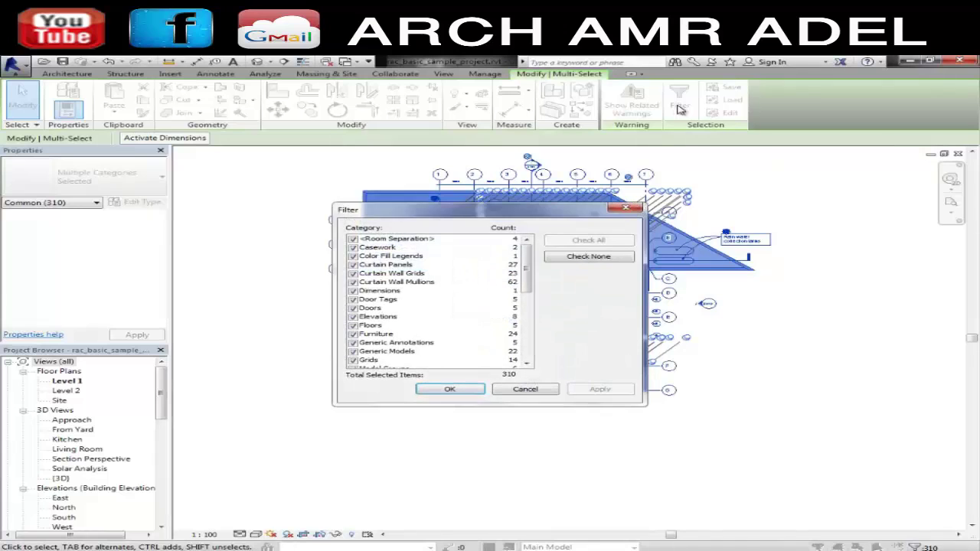
left_click(589, 257)
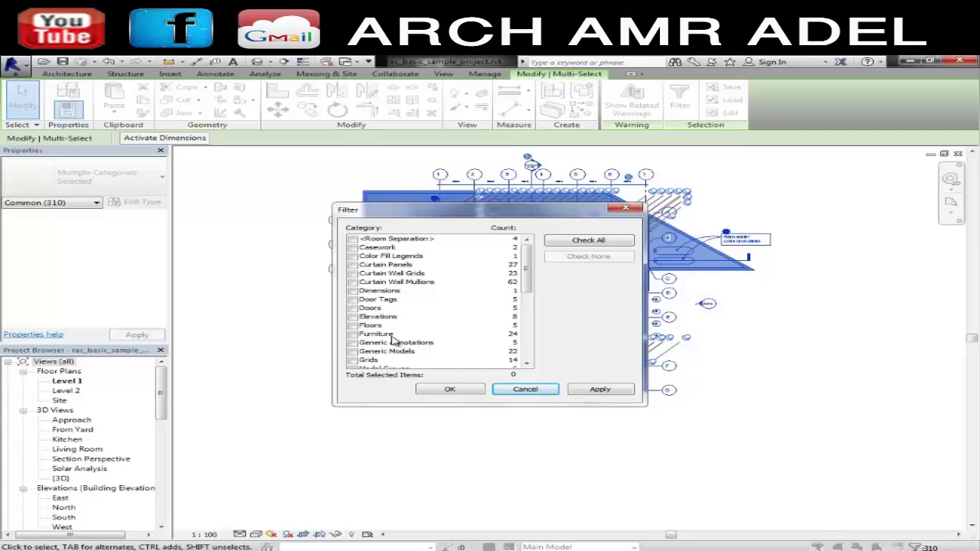
left_click(353, 360)
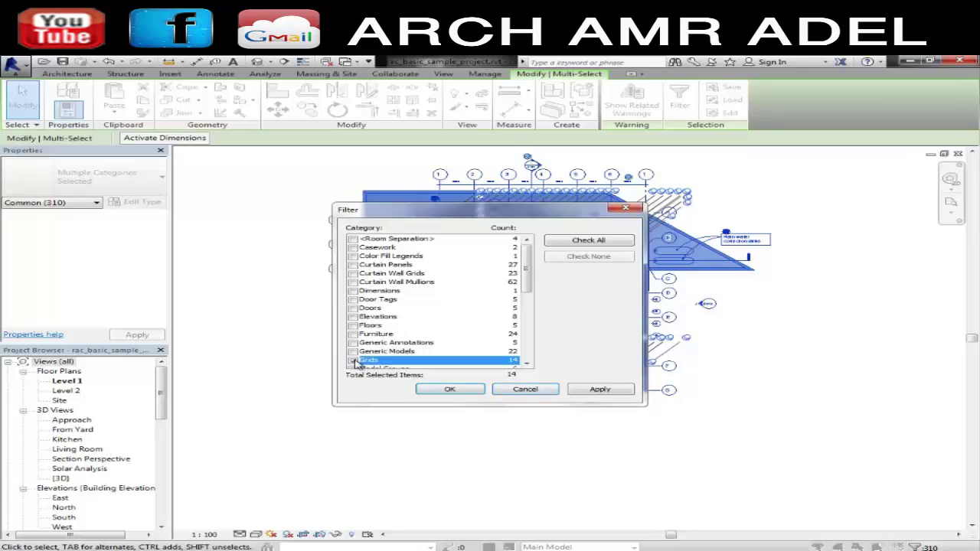
left_click(595, 389)
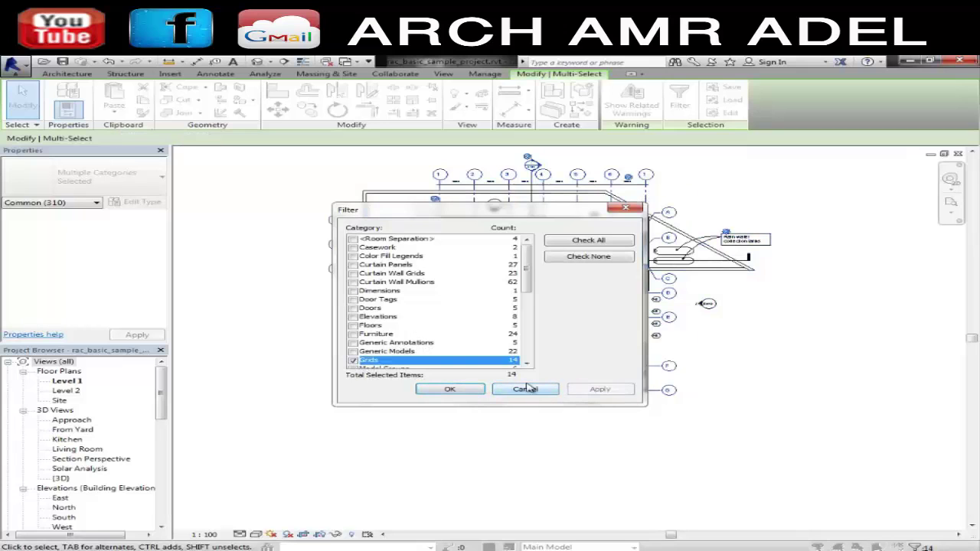
- Swap the filter from Grids to Floors, keeping just the five floors selected
left_click_drag(536, 212, 310, 241)
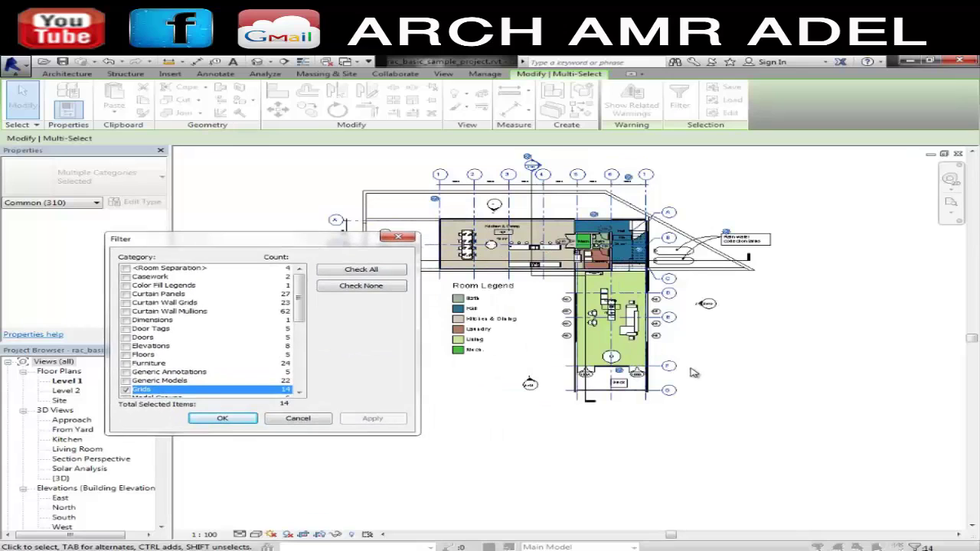
left_click(127, 390)
left_click(126, 355)
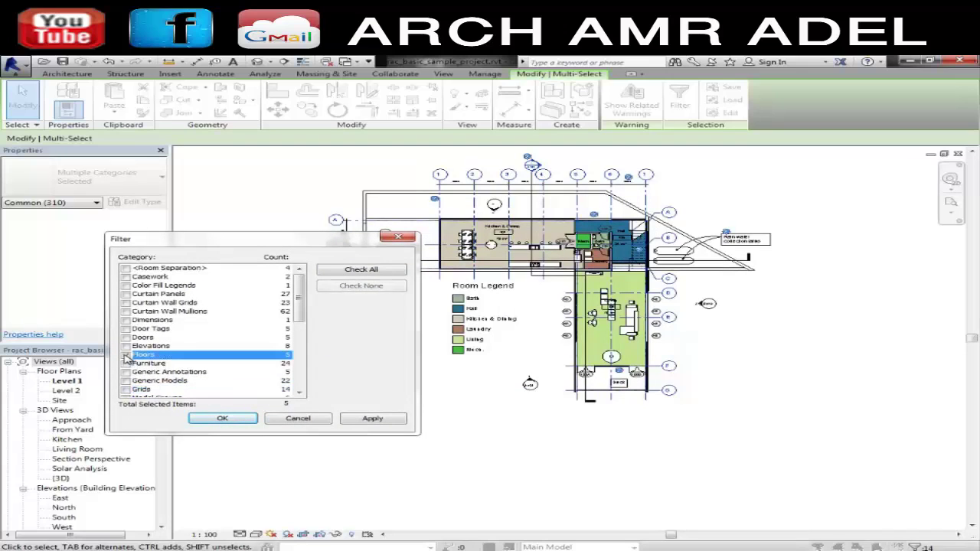
left_click(222, 418)
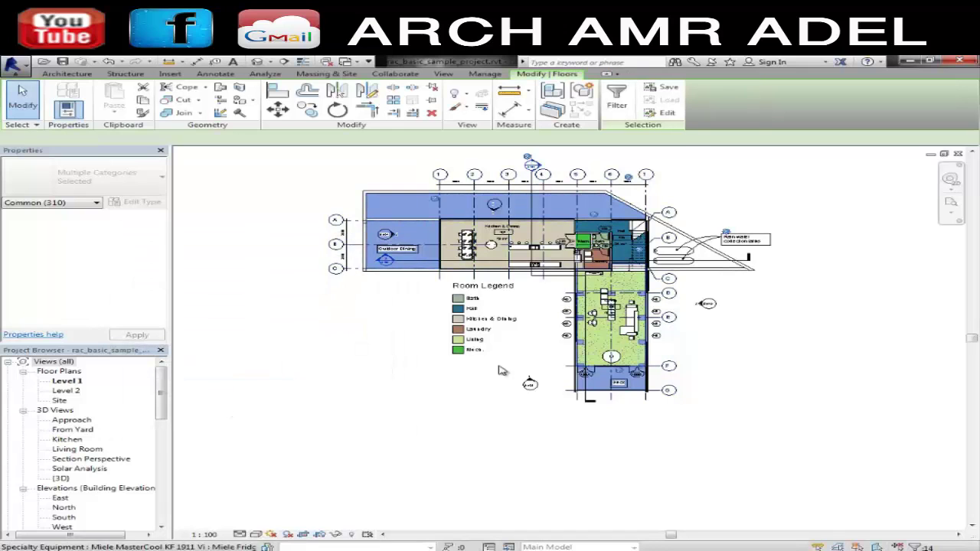
- Dismiss the filter and window-select all 312 elements in the Level 1 plan again
left_click(620, 106)
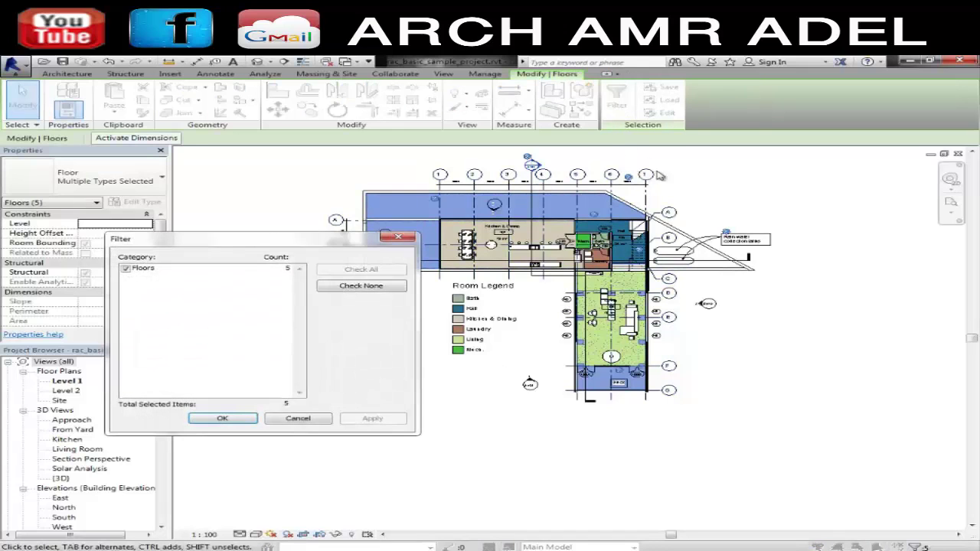
left_click(295, 418)
left_click(824, 203)
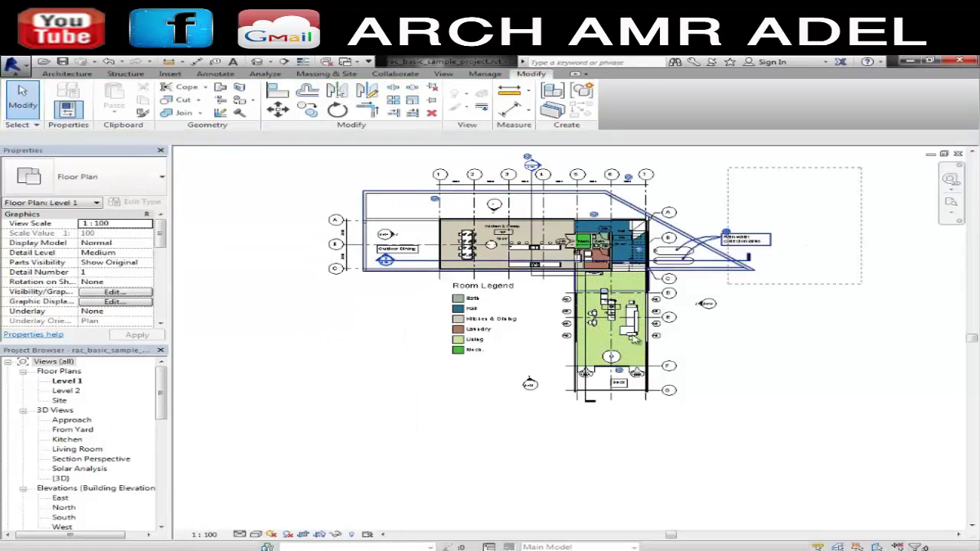
left_click_drag(824, 203, 337, 443)
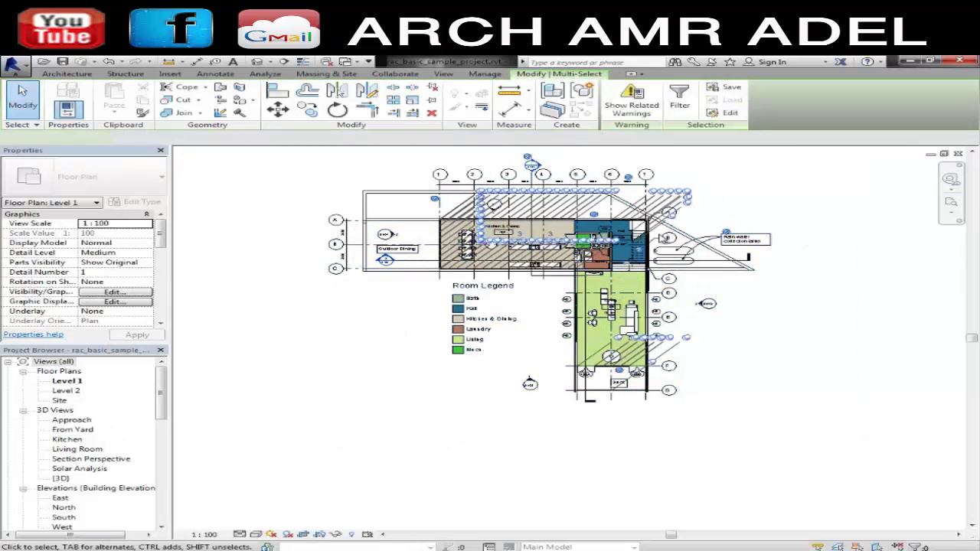
- Filter the selection to the Doors category only, leaving the five doors selected
left_click(681, 102)
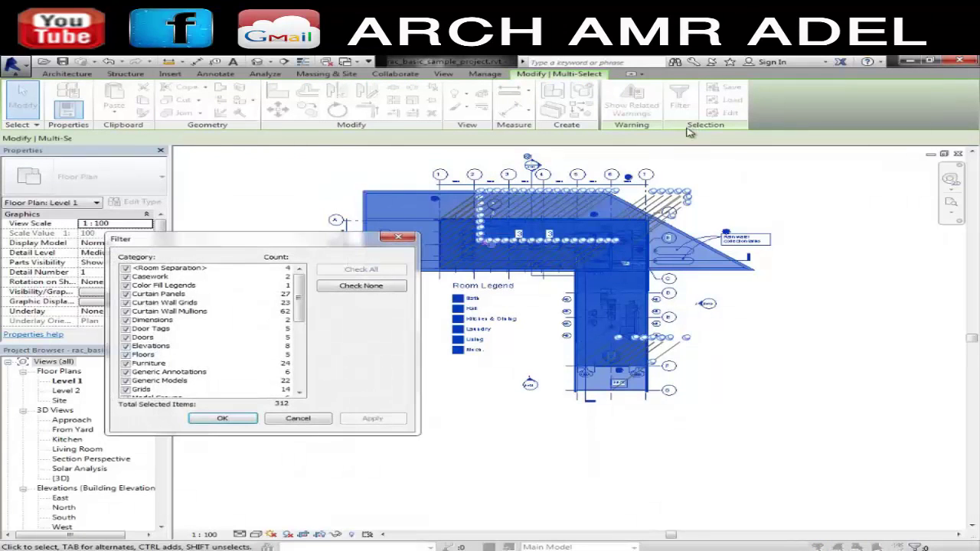
left_click(391, 285)
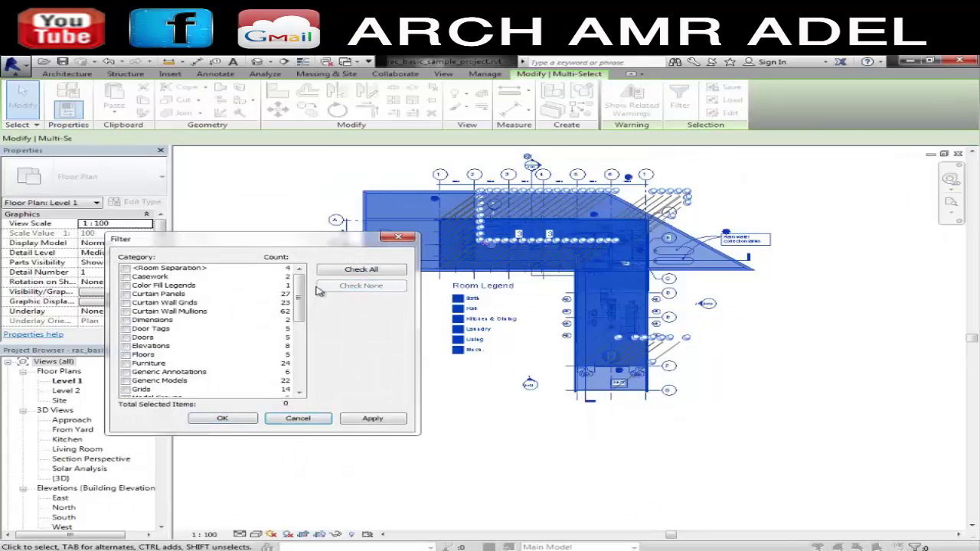
left_click(127, 338)
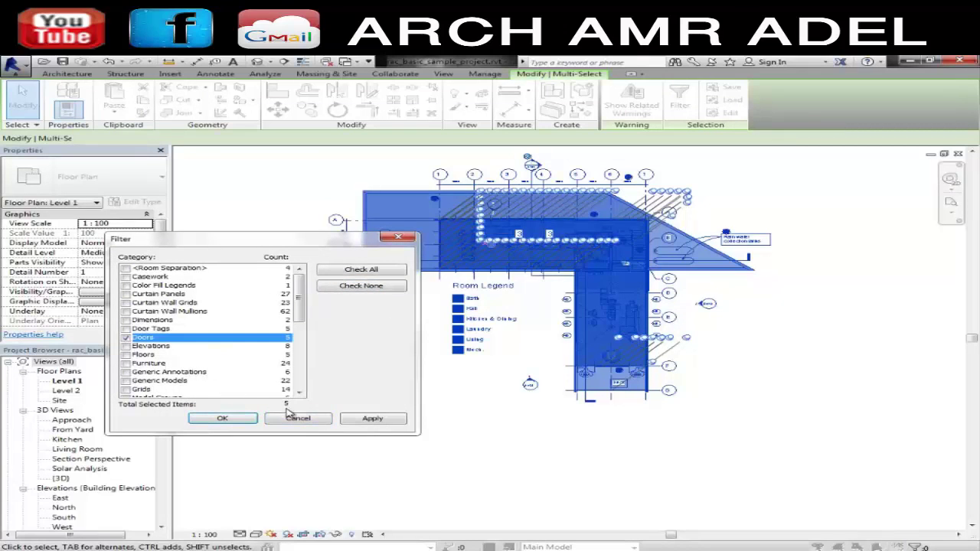
left_click(382, 419)
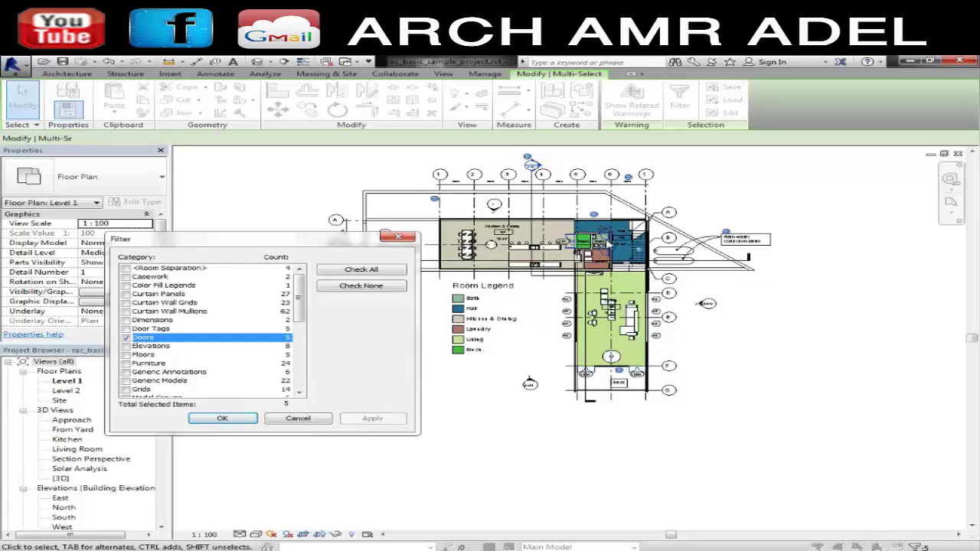
key("Return")
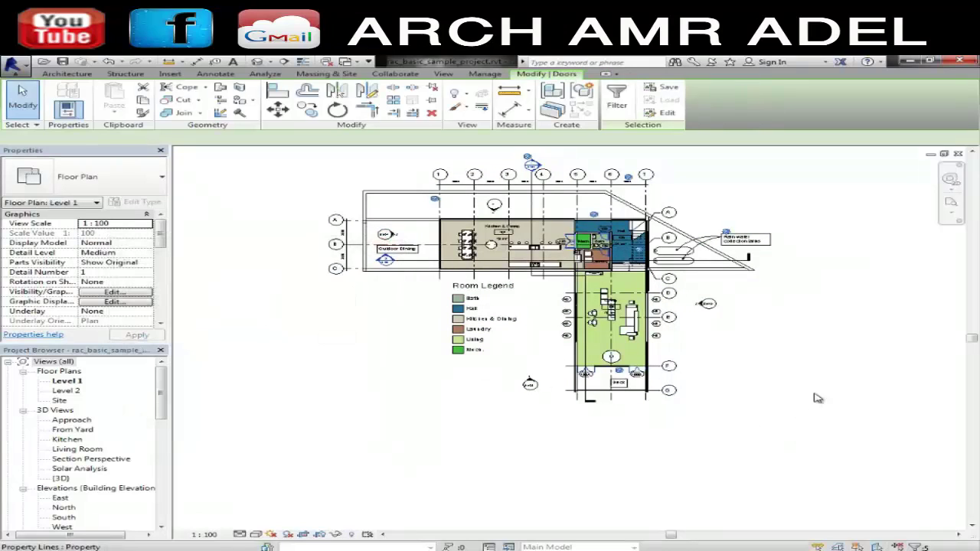
- Clear the doors and, in the {3D} view, cycle pre-highlight from the curtain wall to a mullion
key("Escape")
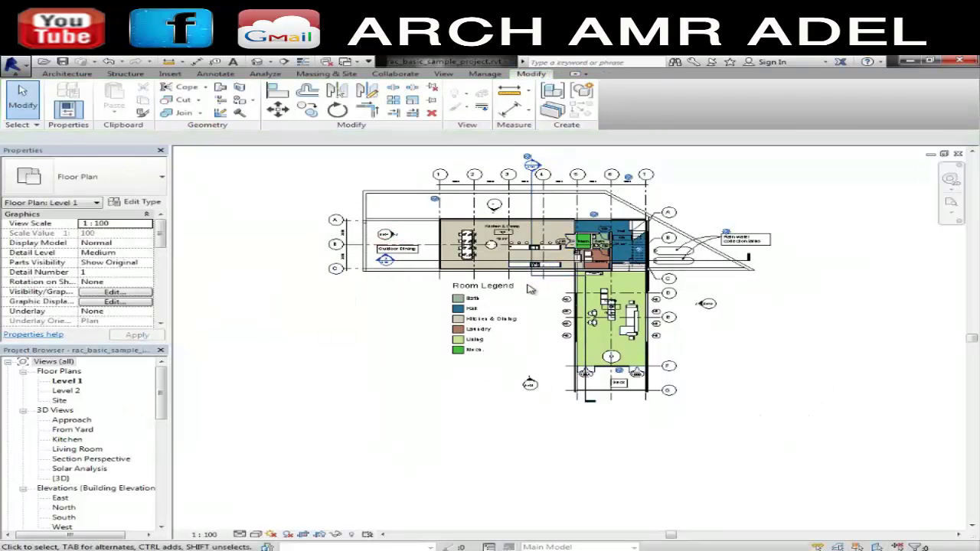
key("ctrl+Tab")
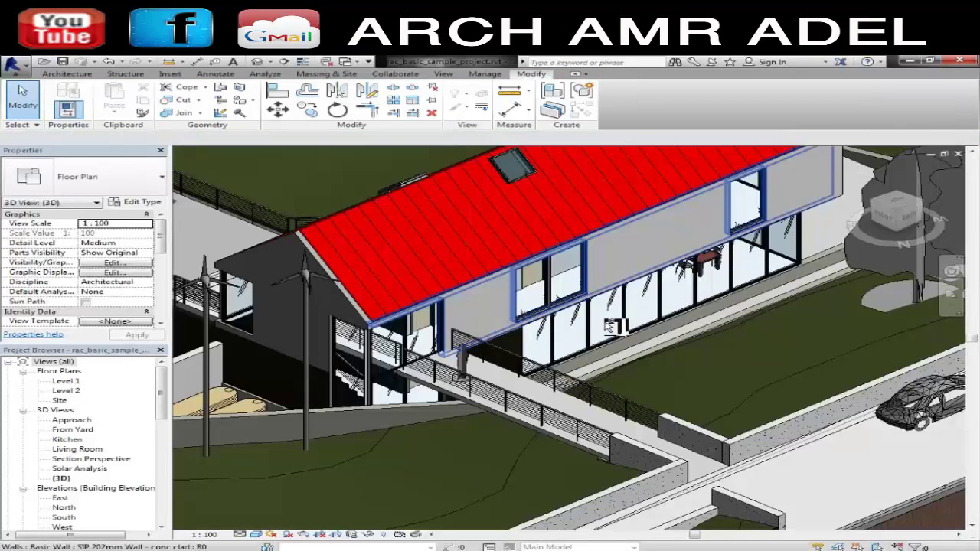
scroll(654, 328, "up", 3)
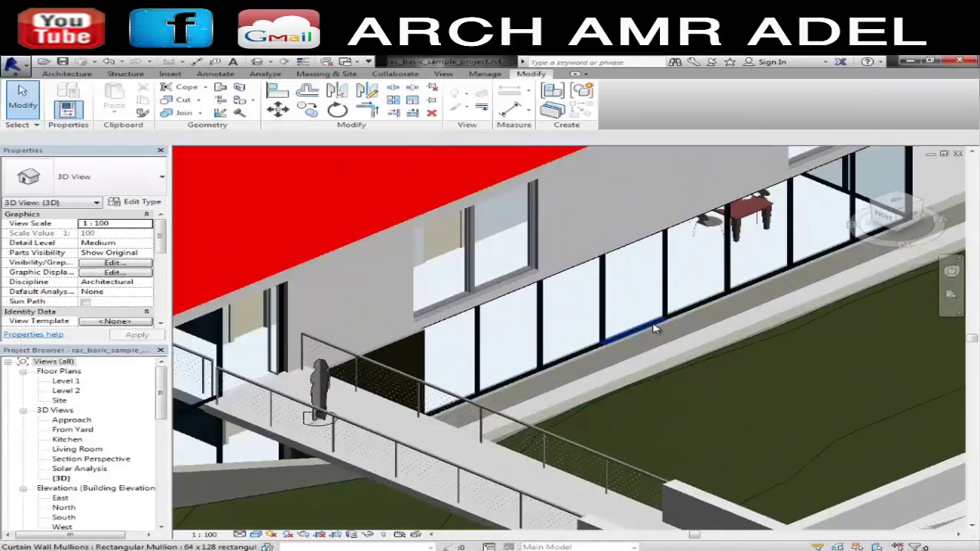
scroll(655, 328, "up", 3)
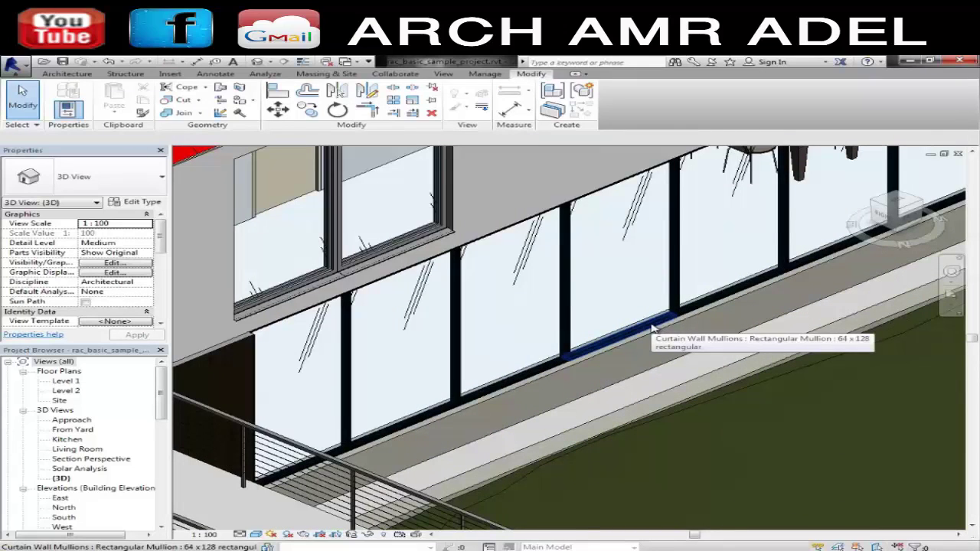
key("Tab")
key("Tab")
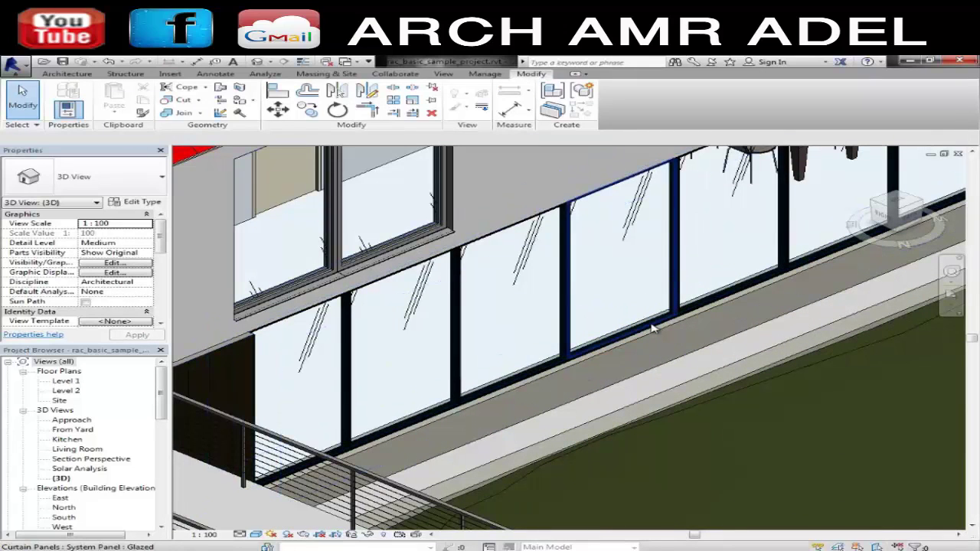
key("Tab")
key("Tab")
key("Tab")
key("Tab")
- Cycle through the Approach perspective and title sheet to Project1's Level 1 floor plan
key("ctrl+Tab")
key("ctrl+Tab")
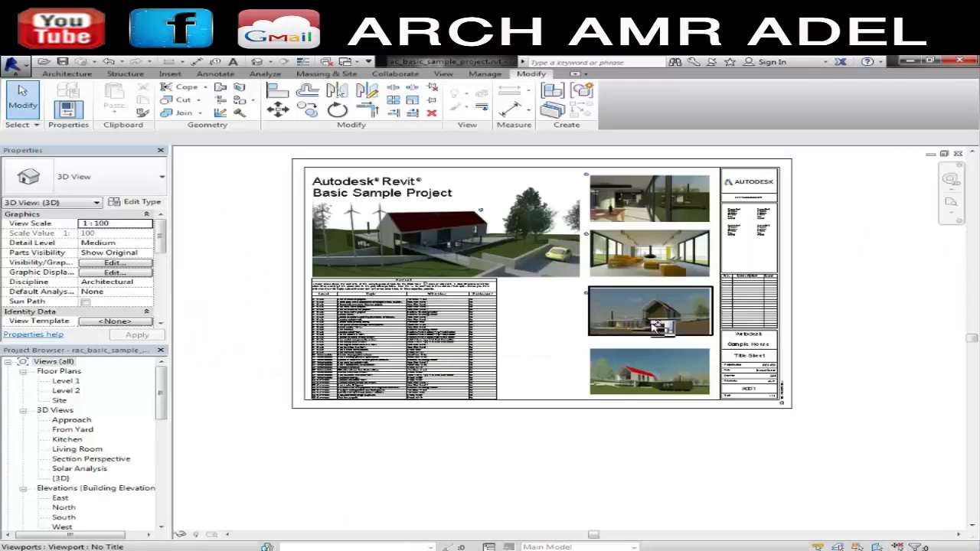
key("ctrl+Tab")
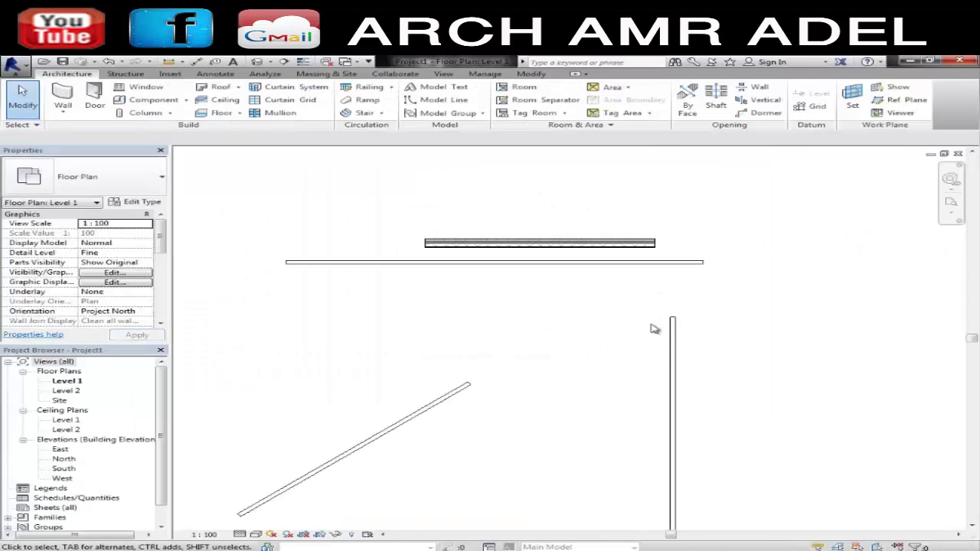
key("ctrl+Tab")
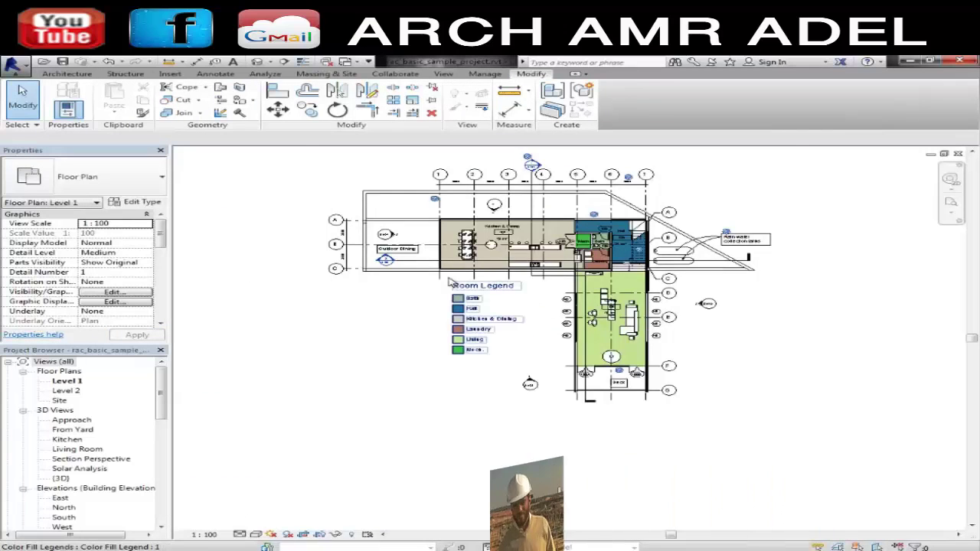
- Zoom toward Outdoor Dining and cycle pre-highlight through connected walls, grid line C and the concrete floor
scroll(460, 321, "up", 2)
scroll(466, 341, "up", 2)
scroll(496, 337, "up", 1)
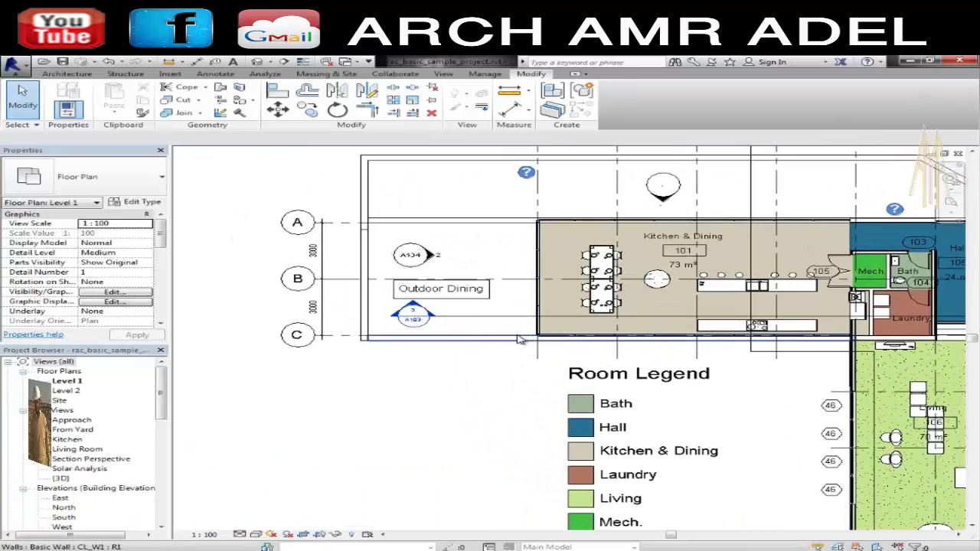
key("Tab")
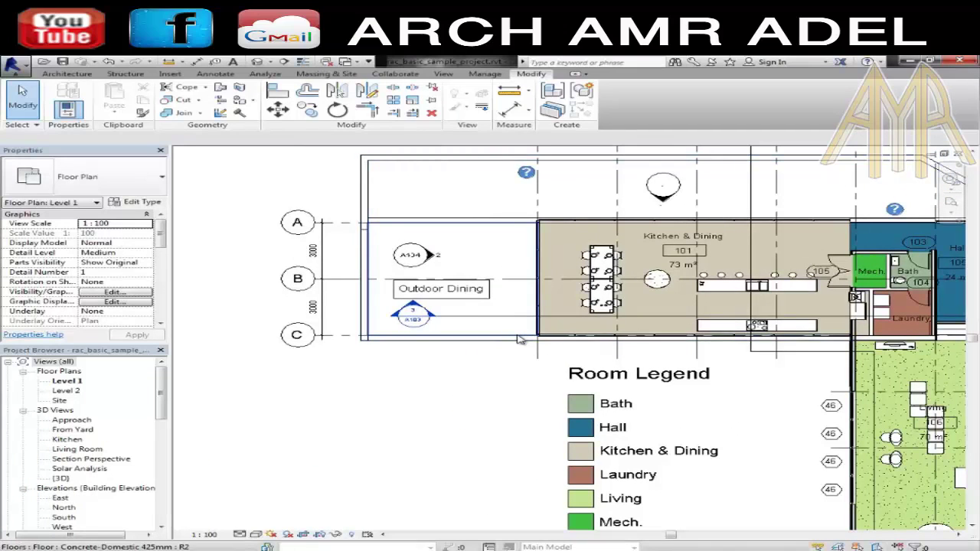
key("Tab")
key("Tab")
key("Tab")
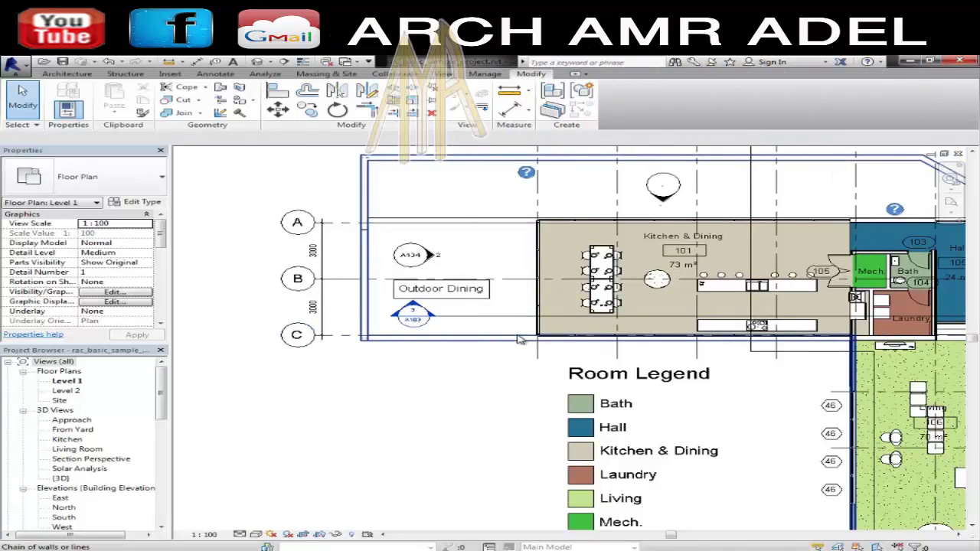
key("Tab")
key("Tab")
key("Tab")
key("Tab")
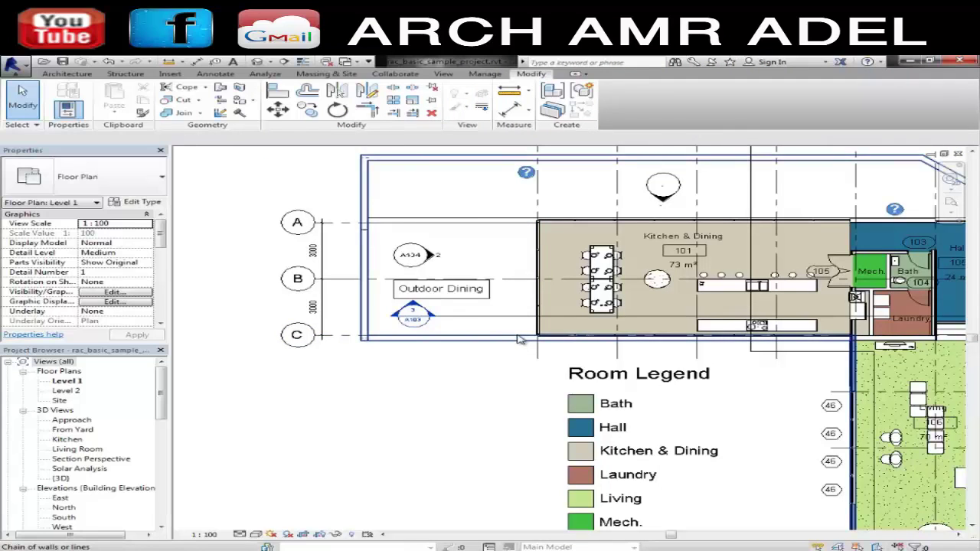
key("Tab")
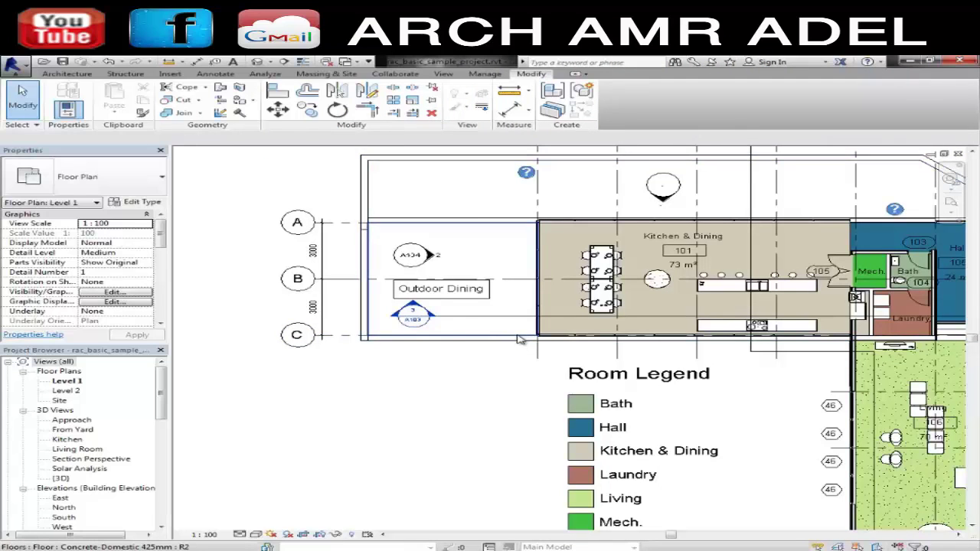
key("Tab")
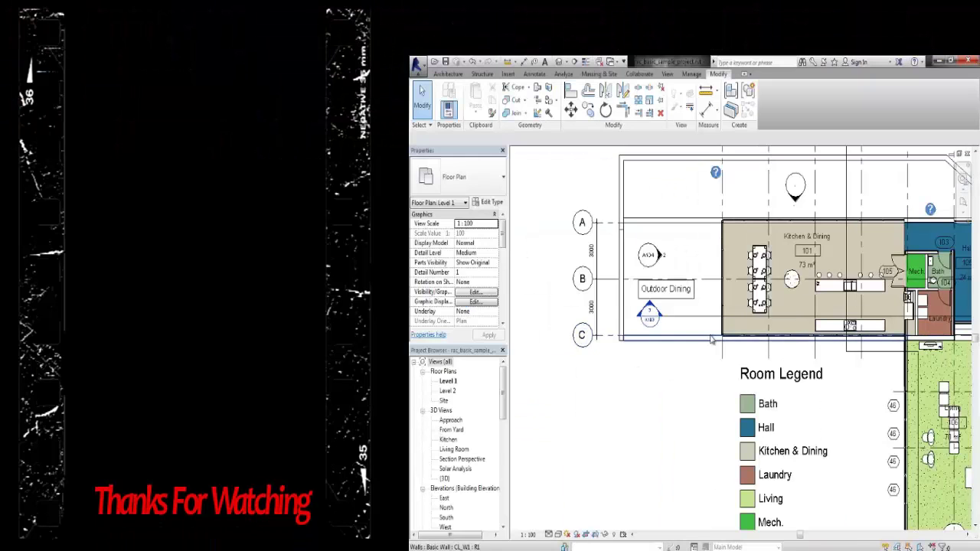
key("Tab")
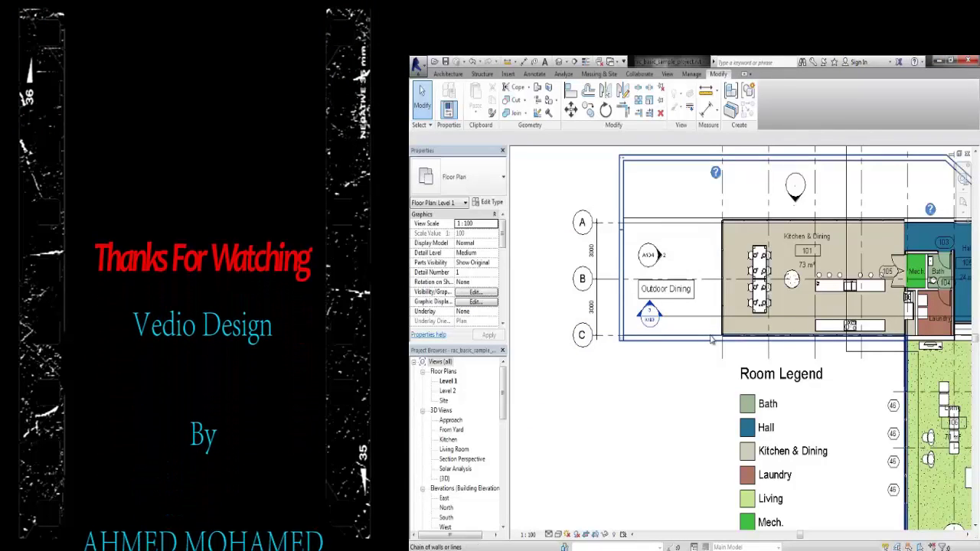
key("Tab")
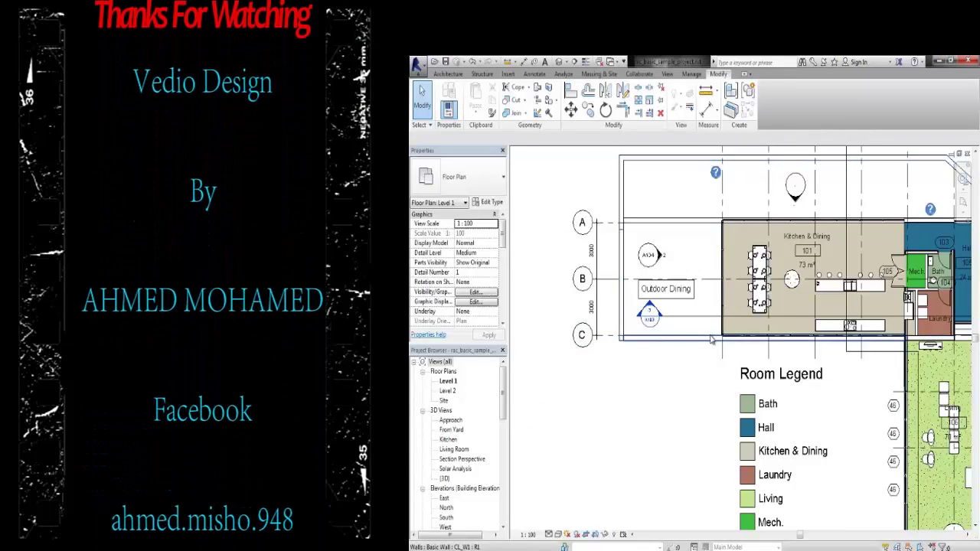